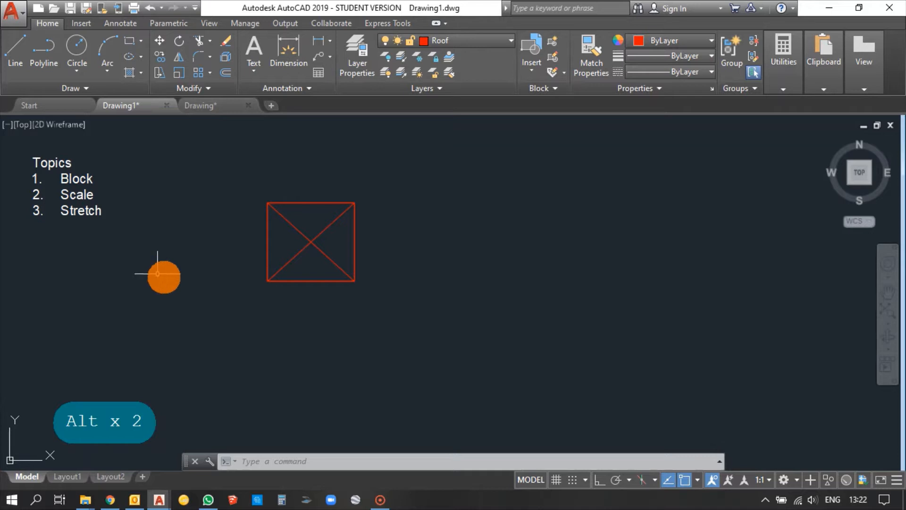
left_click(267, 242)
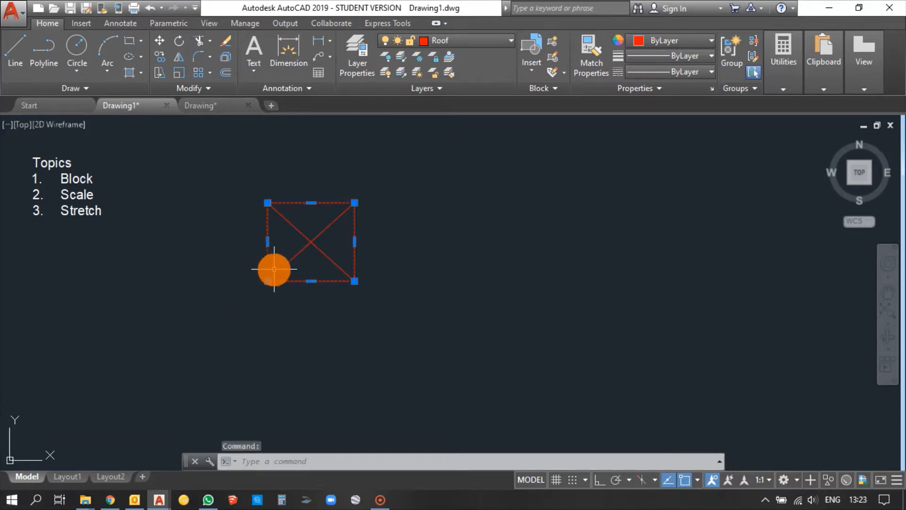
left_click(297, 263)
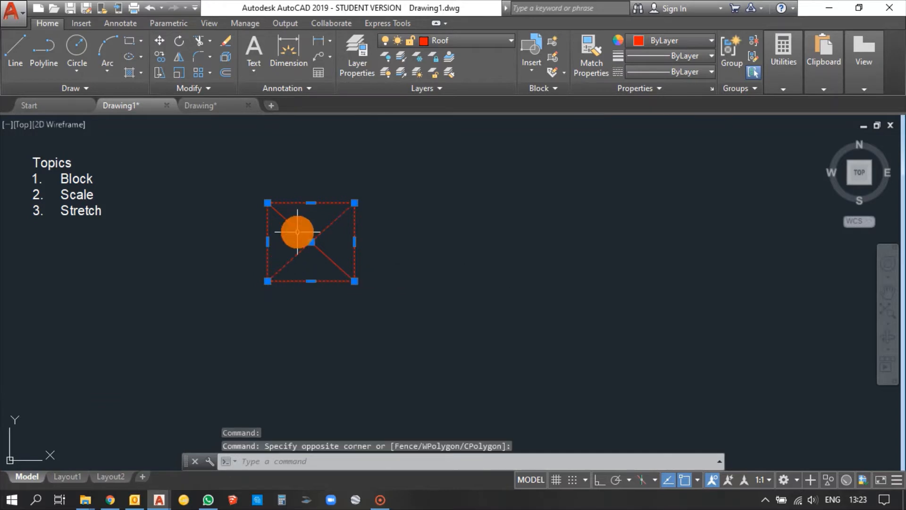
left_click(274, 228)
key("Escape")
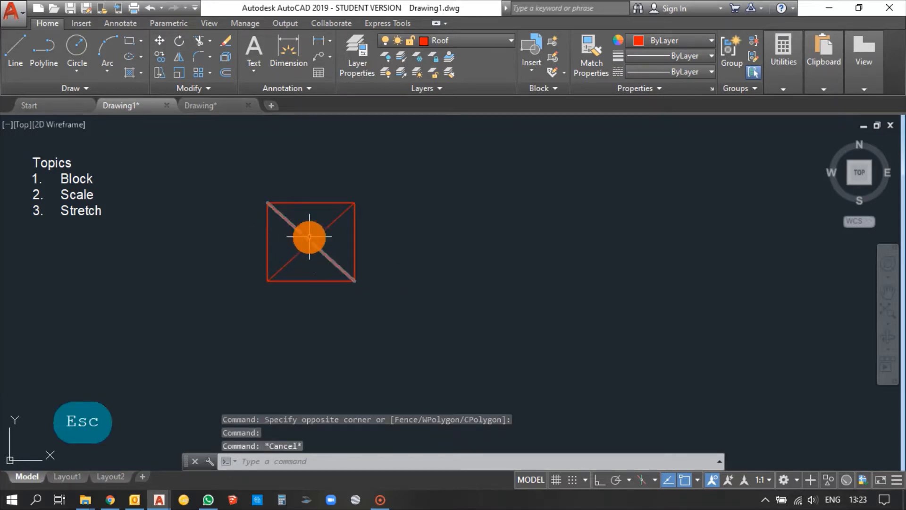
key("Escape")
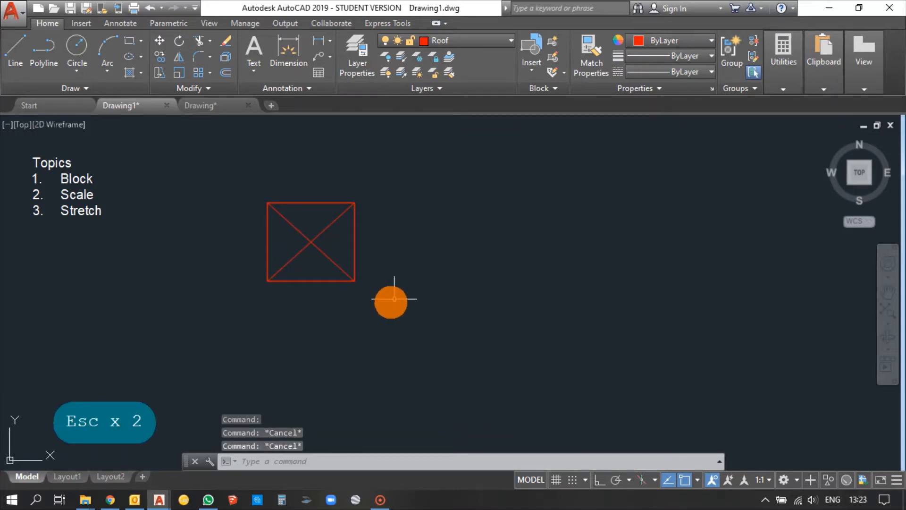
- Convert the red square and its two diagonals into a block named a, redefining the existing block of that name
left_click(378, 314)
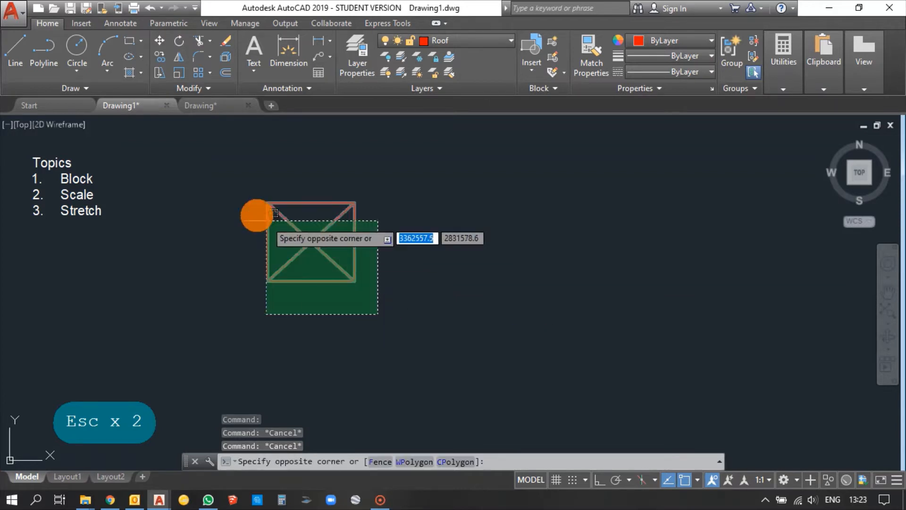
left_click(217, 178)
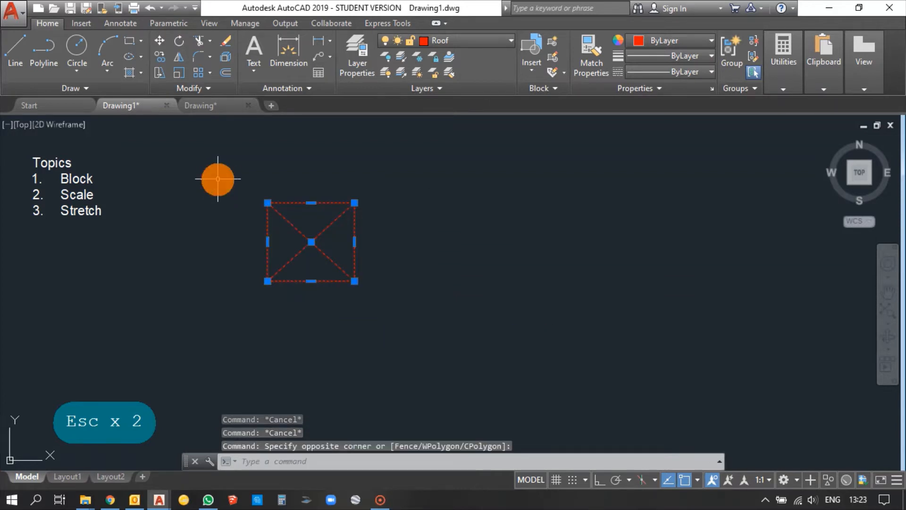
type("b")
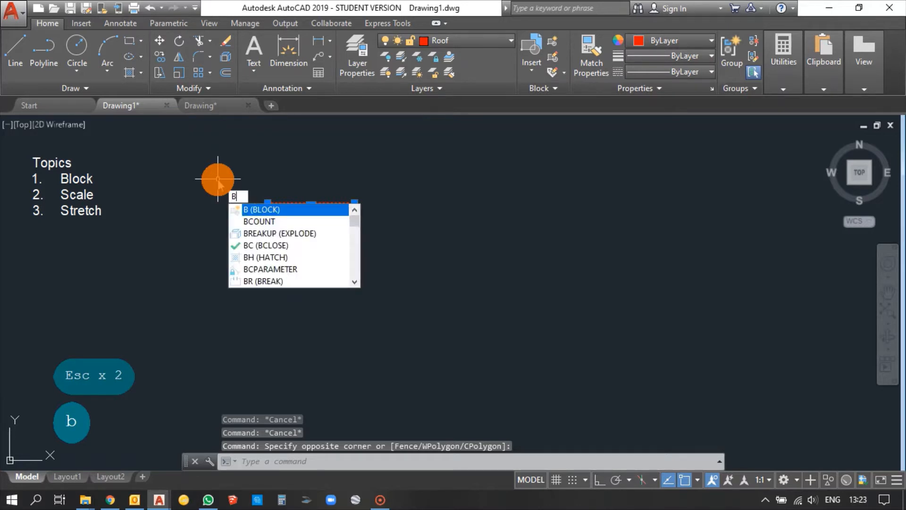
key("space")
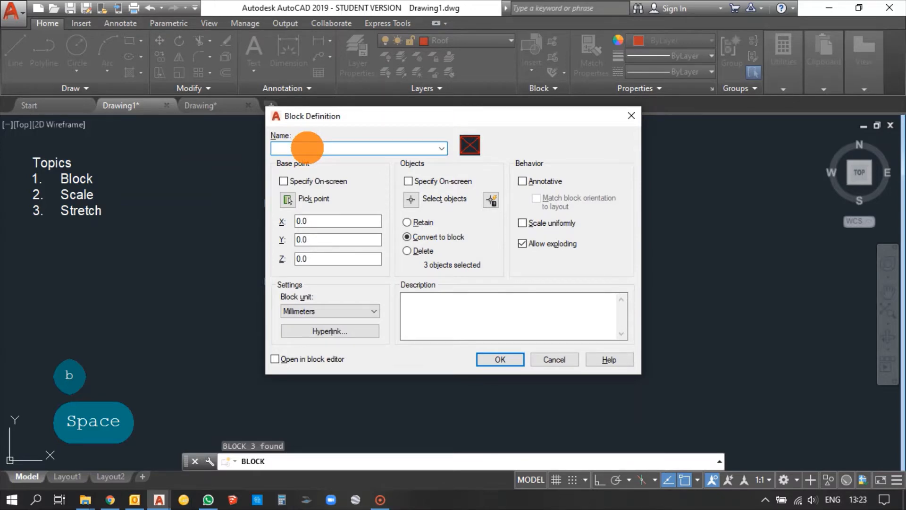
type("a")
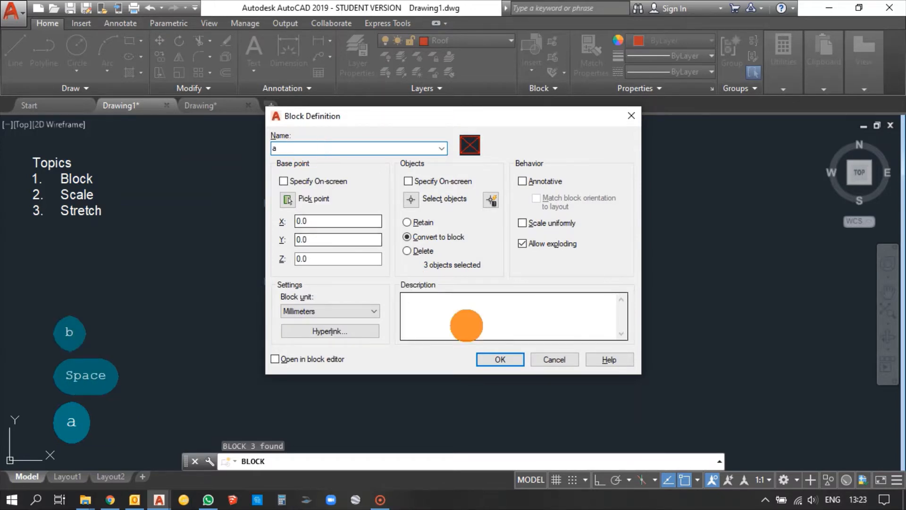
left_click(503, 359)
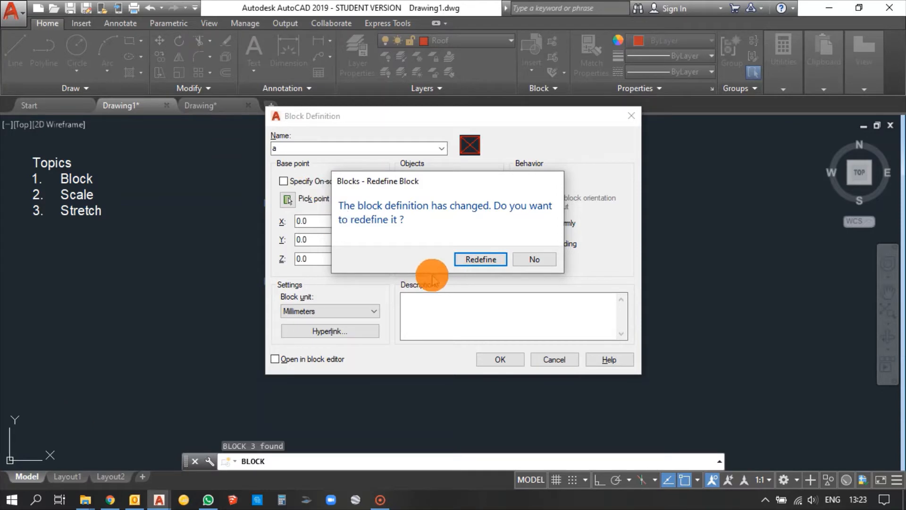
left_click(480, 259)
left_click_drag(401, 305, 234, 192)
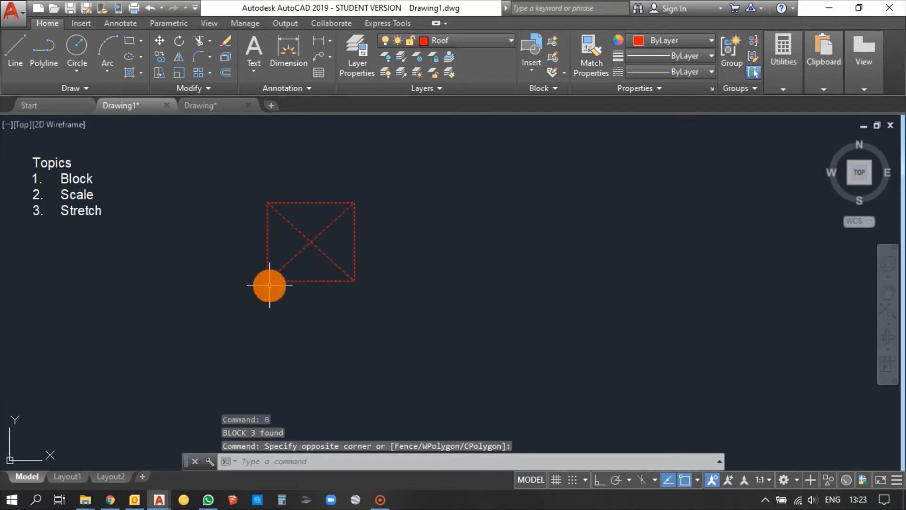
key("Escape")
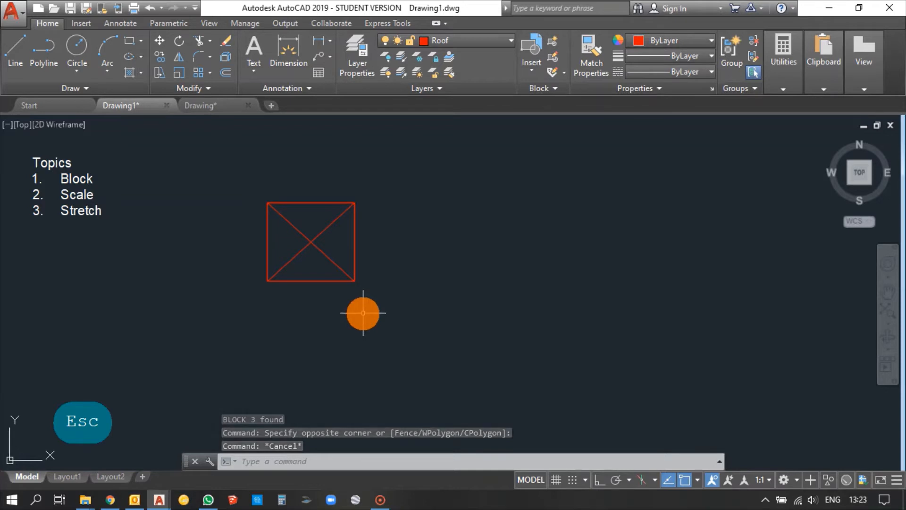
- Copy the crossed-square block six times, placing three copies beside the original and three in a row below
left_click(363, 313)
left_click(228, 180)
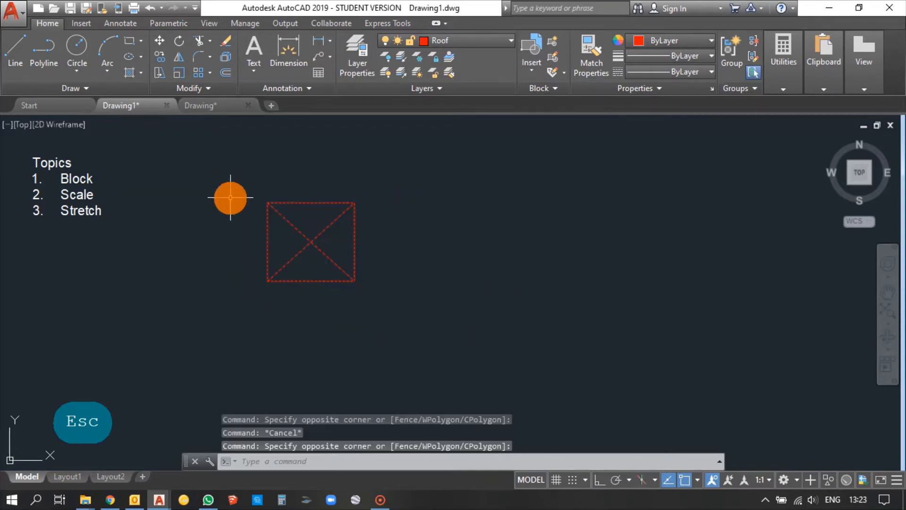
type("co")
key("space")
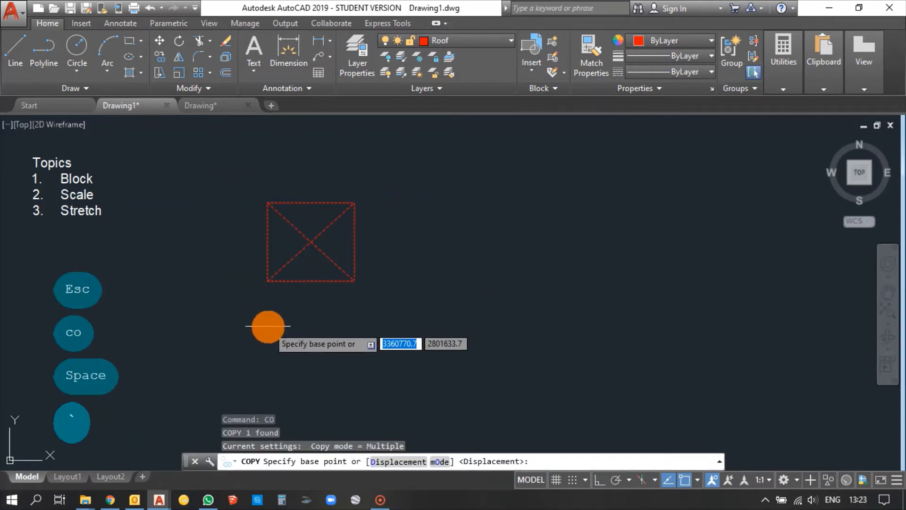
left_click(282, 335)
left_click(432, 349)
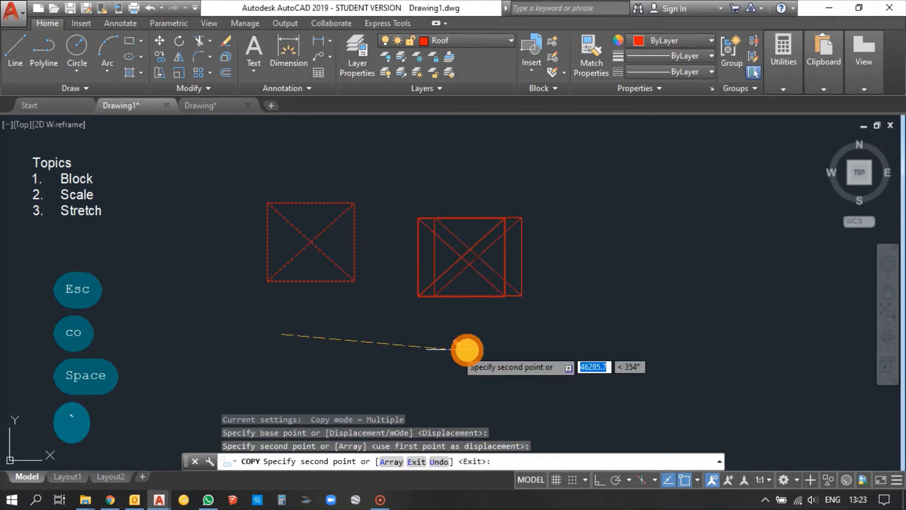
left_click(577, 347)
left_click(678, 344)
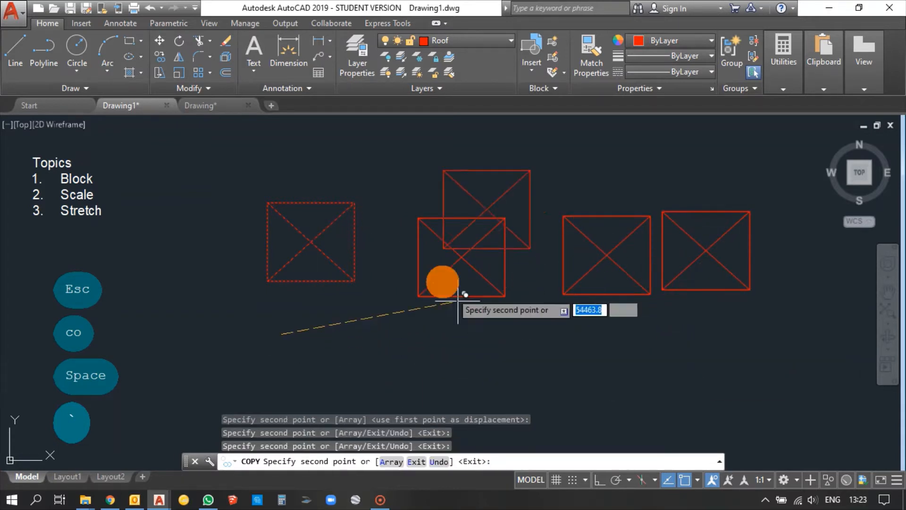
scroll(441, 278, "down", 4)
left_click(472, 361)
left_click(584, 358)
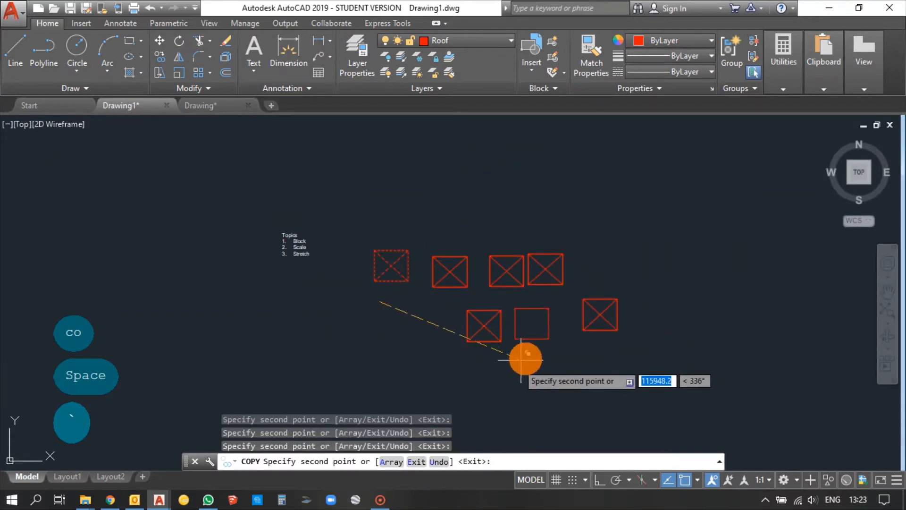
left_click(522, 361)
key("Escape")
- Open block a for editing in the Block Editor from the original crossed square
scroll(388, 267, "up", 4)
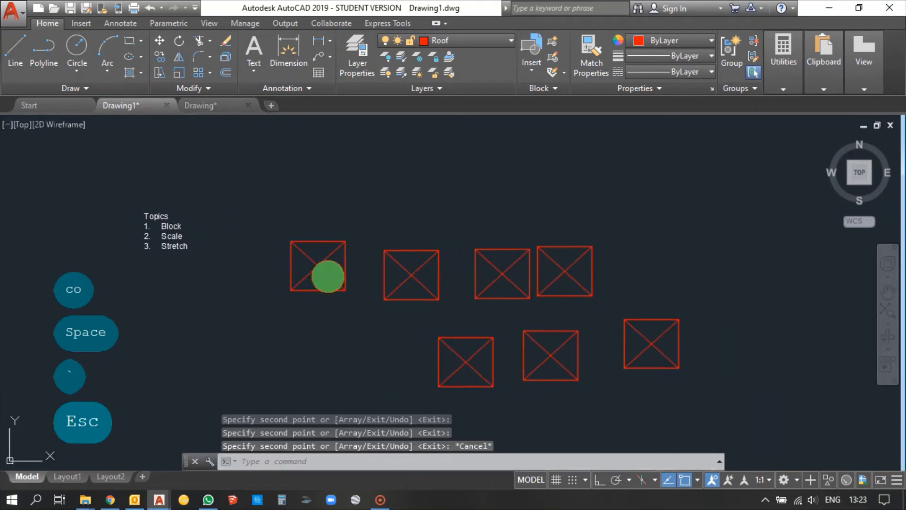
mouse_move(325, 268)
middle_mouse_down()
mouse_move(313, 225)
mouse_move(305, 239)
middle_mouse_up()
scroll(310, 225, "down", 2)
scroll(305, 240, "up", 2)
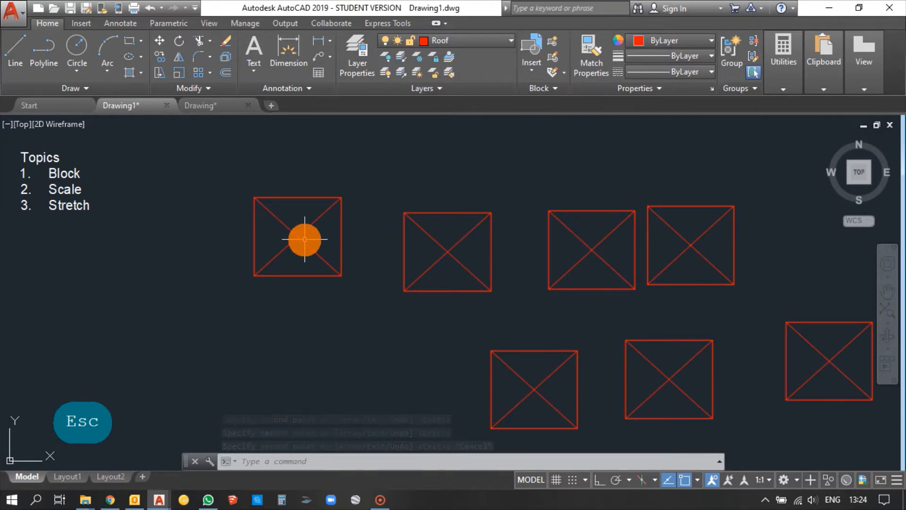
middle_click_drag(306, 246, 310, 245)
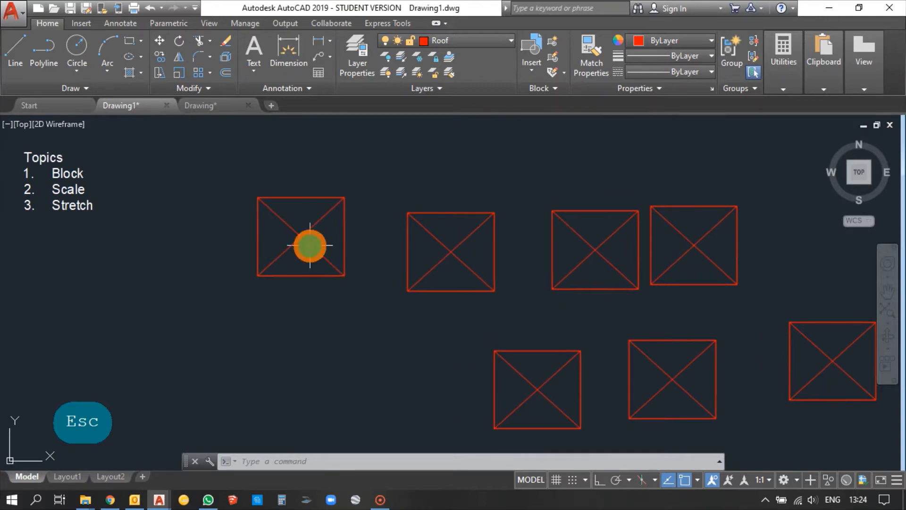
double_click(310, 246)
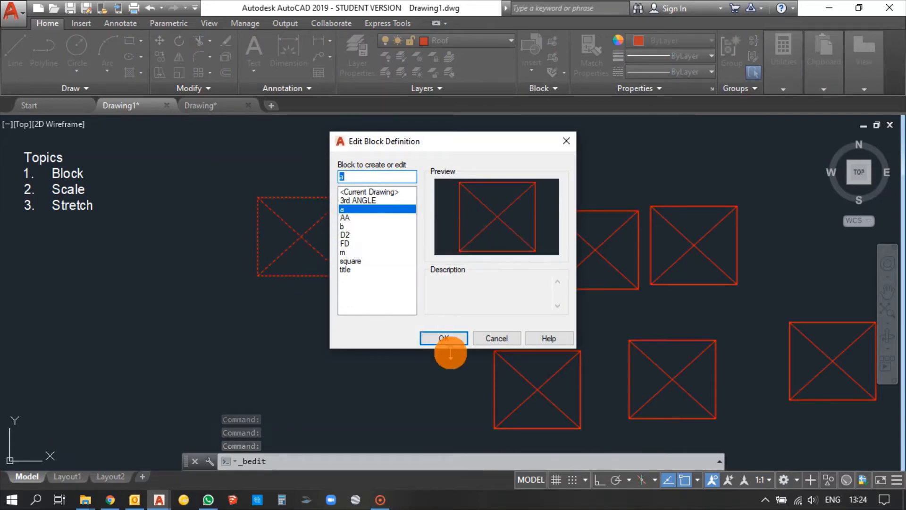
left_click(452, 341)
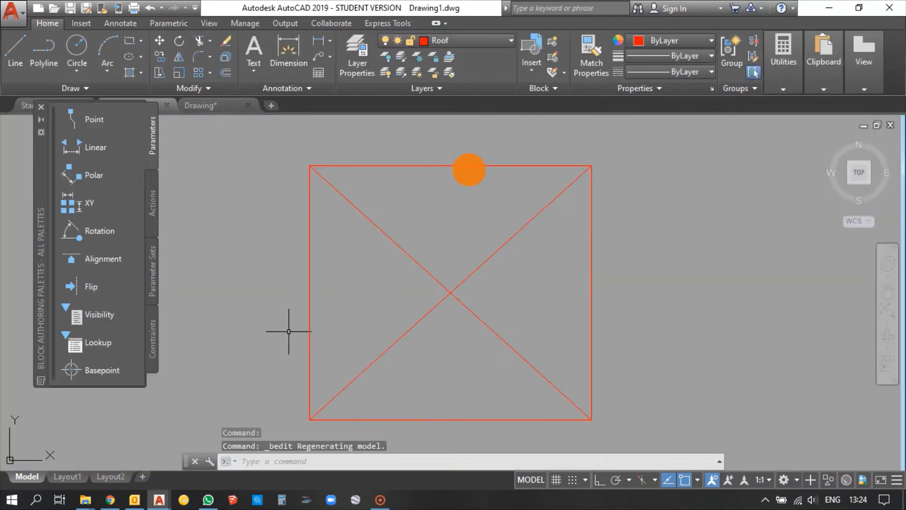
scroll(510, 170, "down", 2)
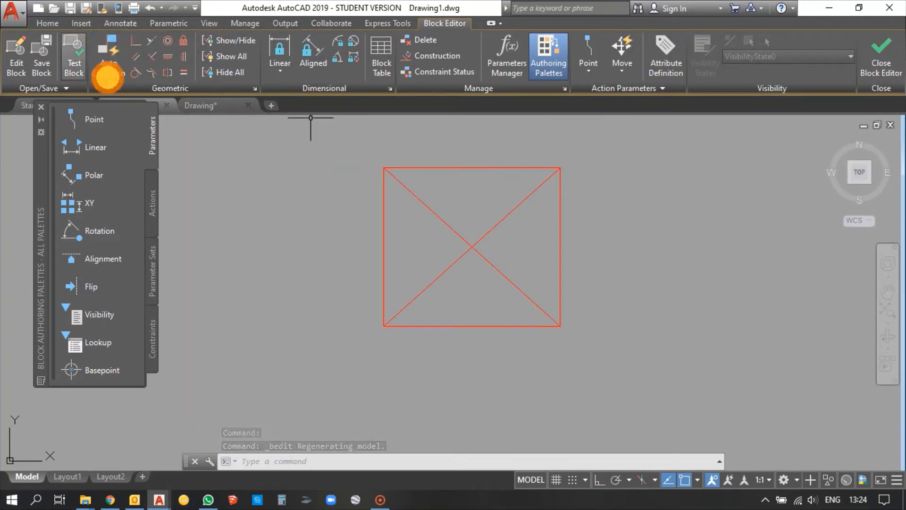
- Draw a circle centred on the diagonals' intersection, slightly less than half as wide as the square
left_click(49, 24)
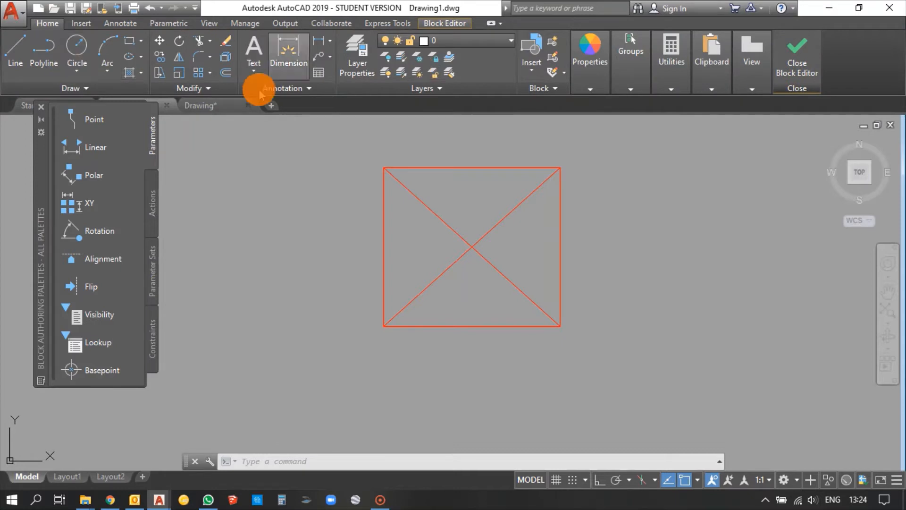
left_click(87, 49)
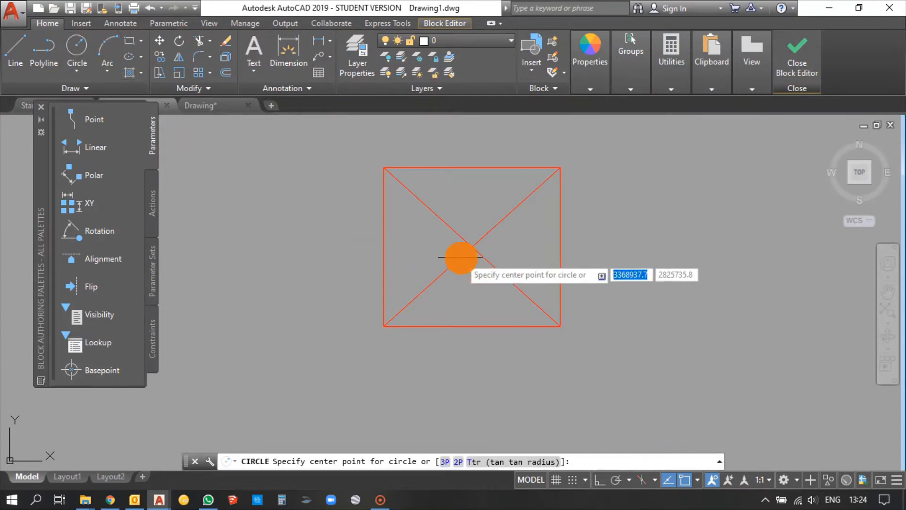
left_click(471, 250)
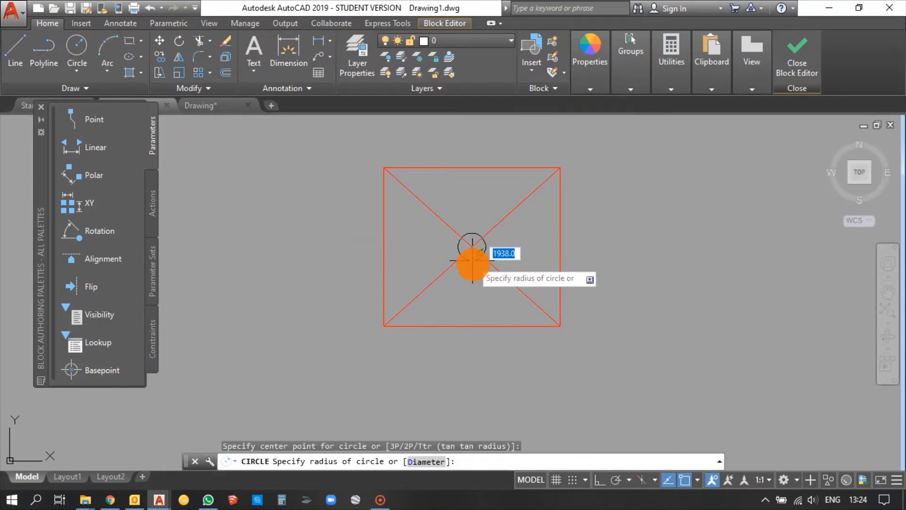
left_click(472, 287)
- Change the colour of the circle inside the square to yellow
left_click(469, 229)
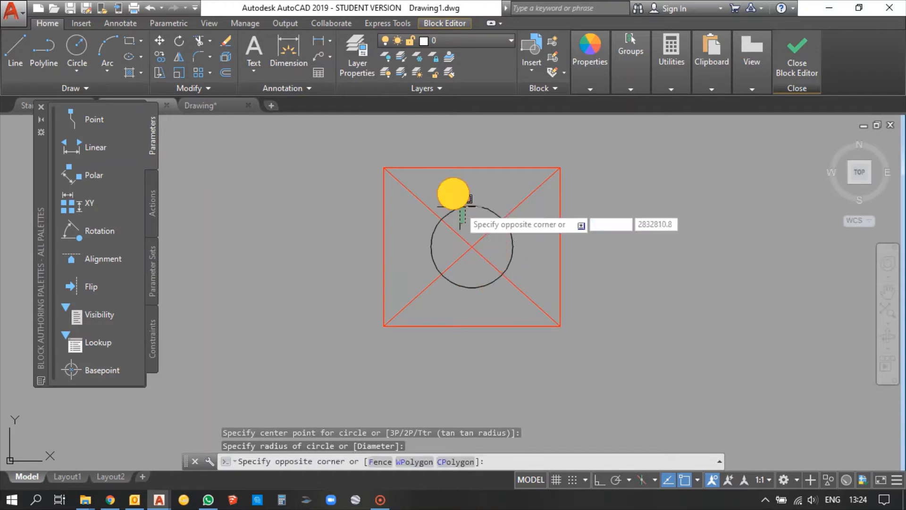
left_click(451, 192)
mouse_move(596, 92)
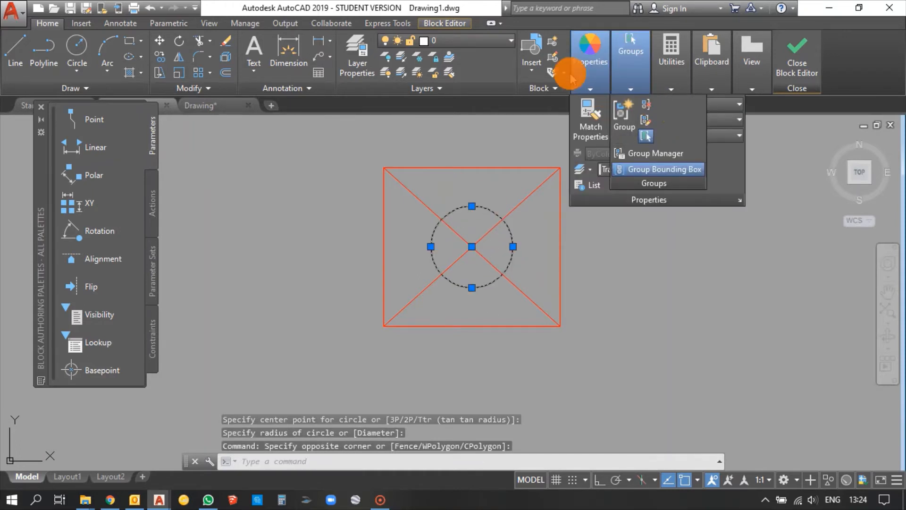
mouse_move(573, 76)
left_click(685, 104)
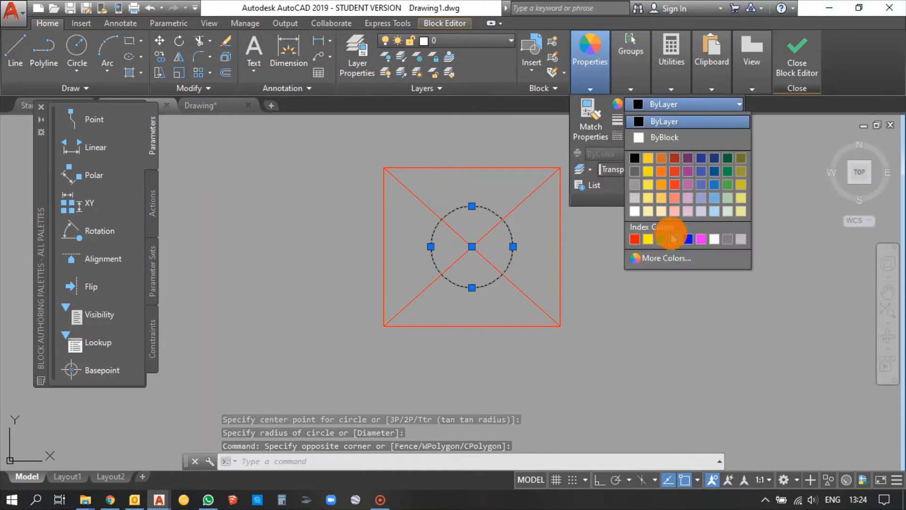
left_click(648, 240)
key("Escape")
key("Escape")
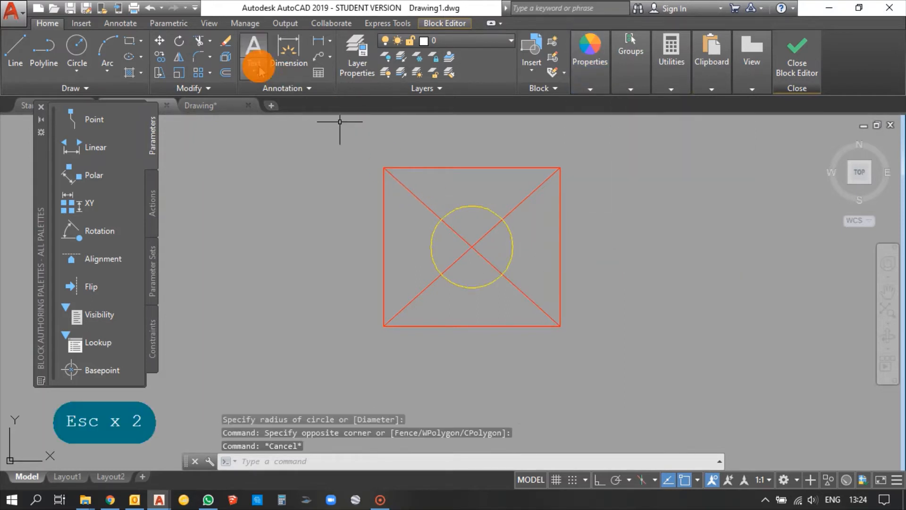
- Add the multiline text NEW at height 1000 inside the square, above the yellow circle
left_click(254, 46)
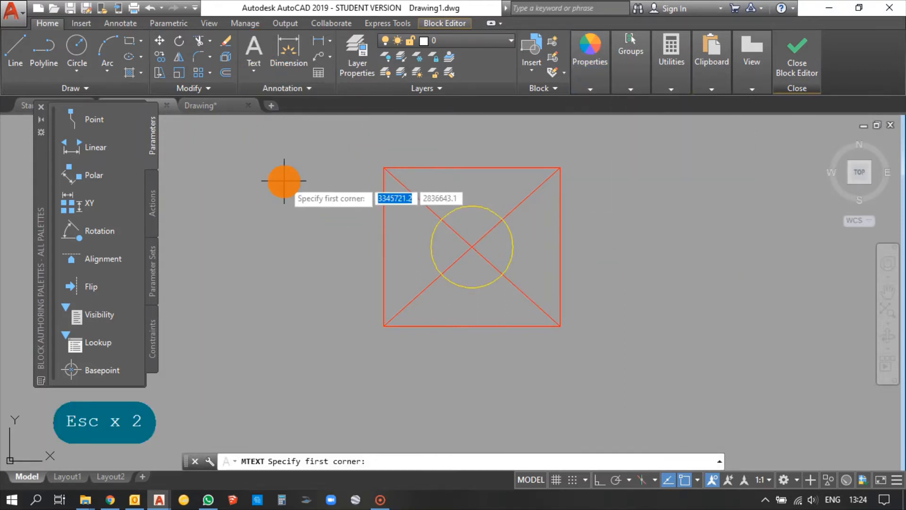
scroll(433, 194, "up", 4)
left_click(421, 153)
left_click(424, 232)
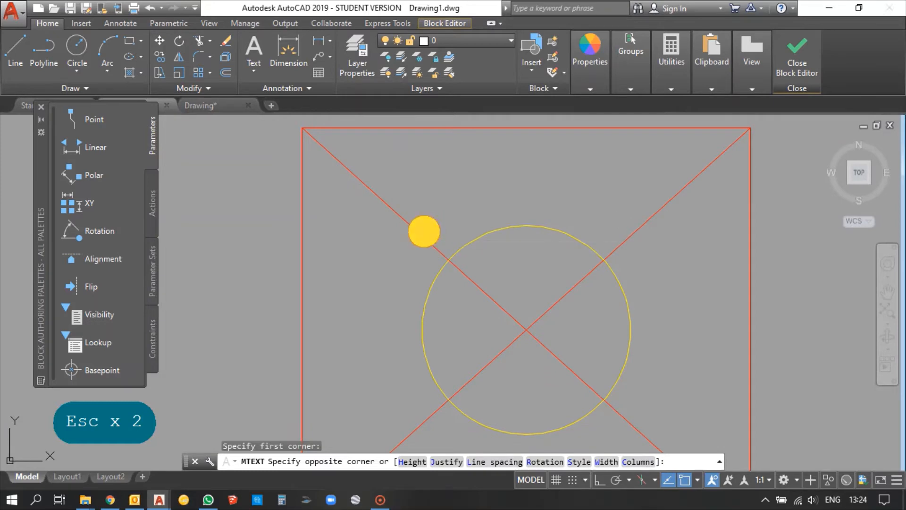
key("Caps_Lock")
type("NEW")
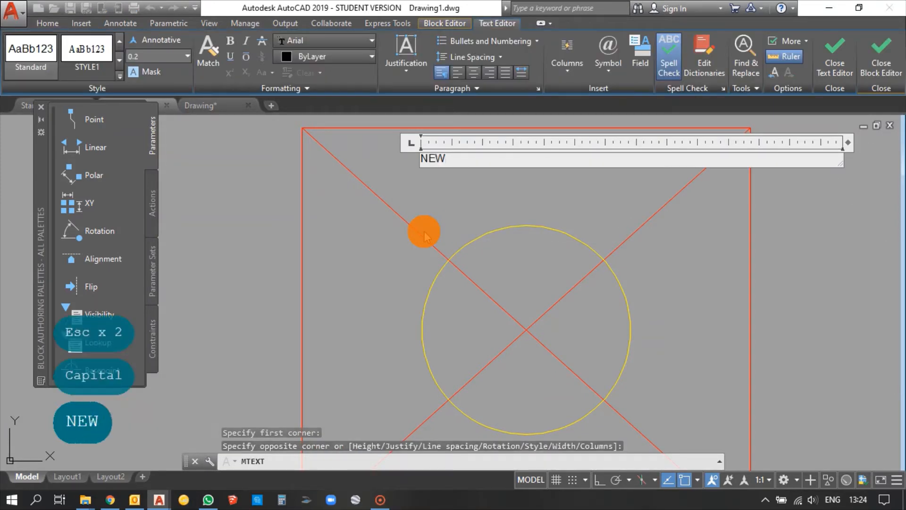
key("ctrl+a")
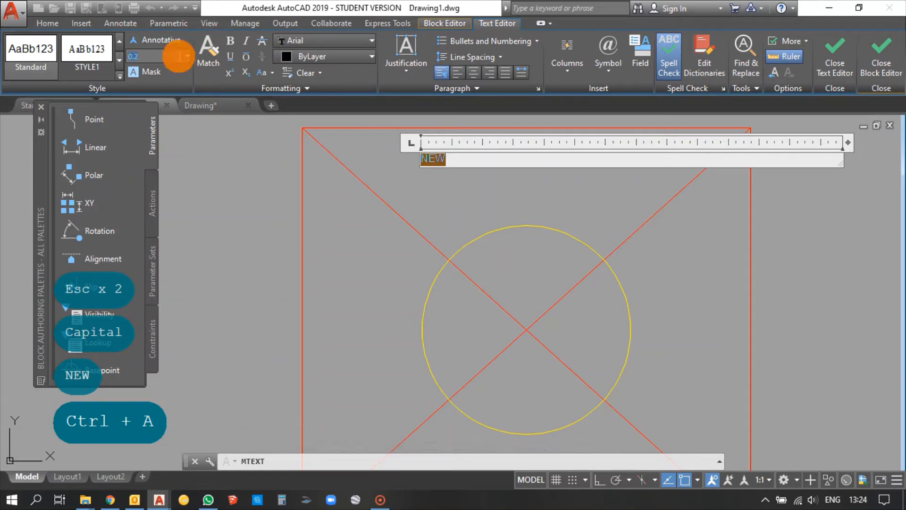
type("1000")
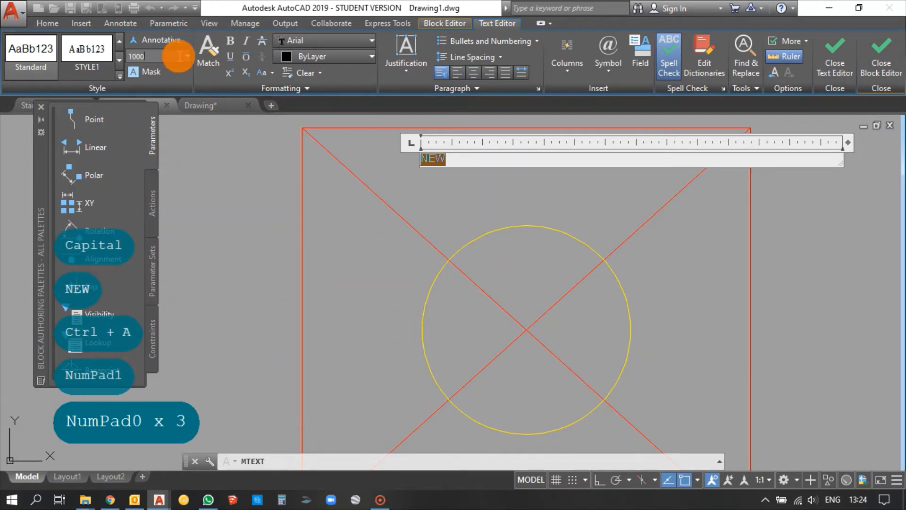
key("Return")
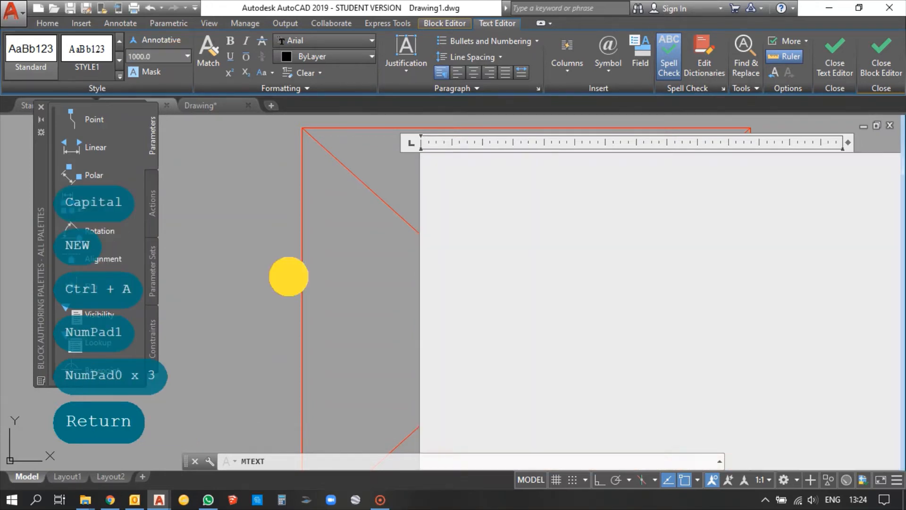
left_click(470, 184)
scroll(469, 179, "down", 2)
- Move the NEW text into the upper part of the yellow circle, centred above the diagonals' intersection
left_click(425, 150)
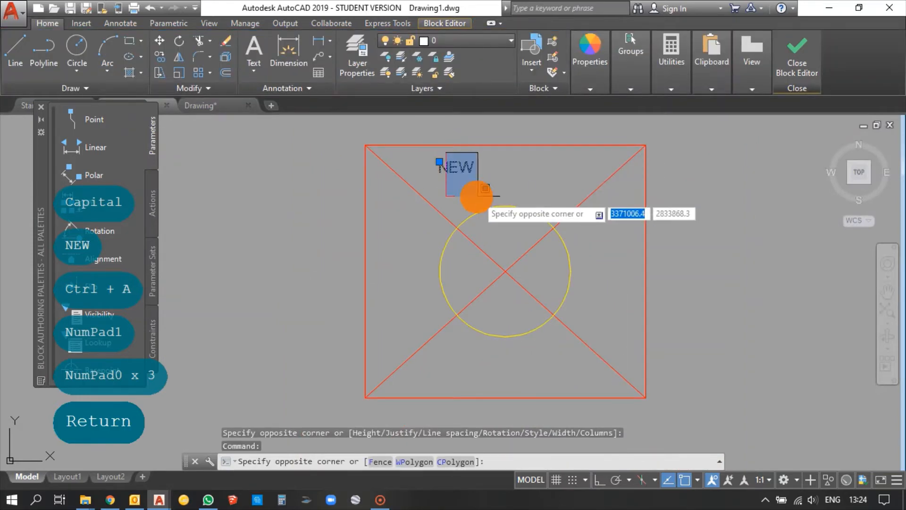
left_click(486, 193)
type("M")
key("space")
left_click(524, 191)
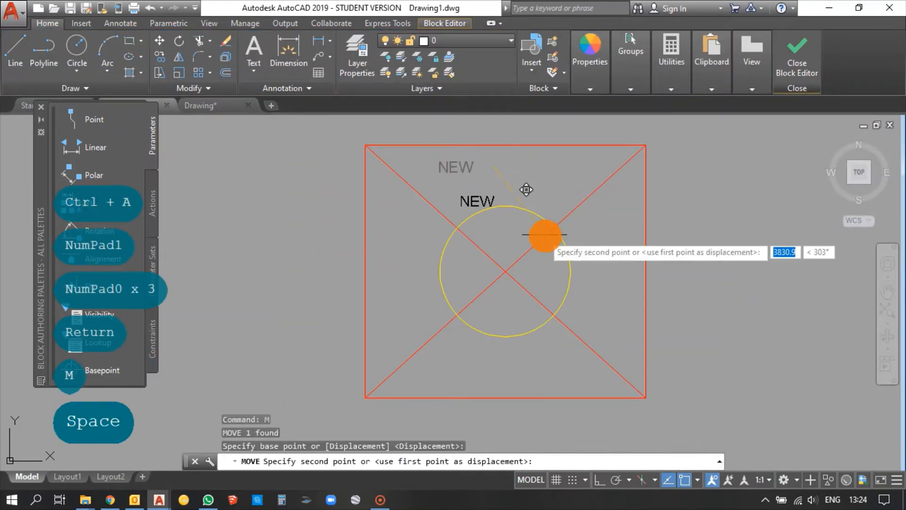
scroll(552, 219, "up", 4)
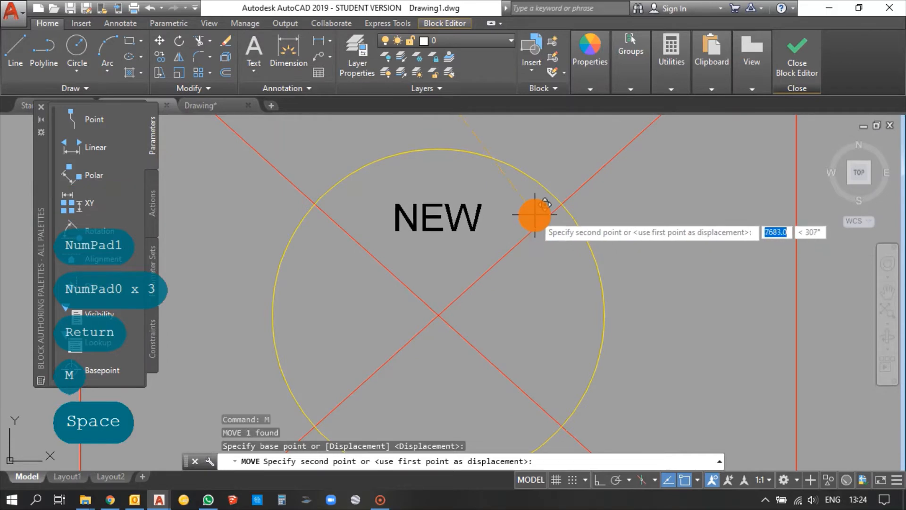
key("Escape")
scroll(462, 202, "down", 5)
middle_click_drag(456, 215, 434, 246)
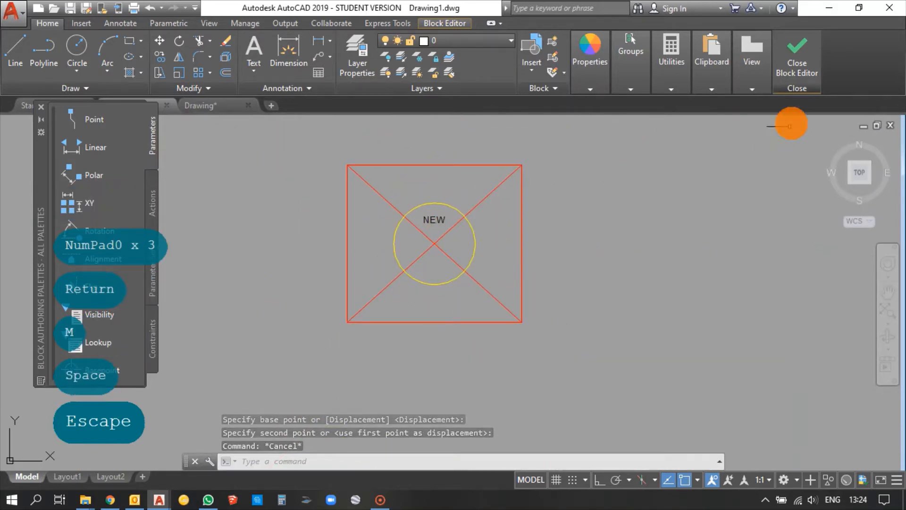
- Close the Block Editor and save the changes to block a
left_click(797, 62)
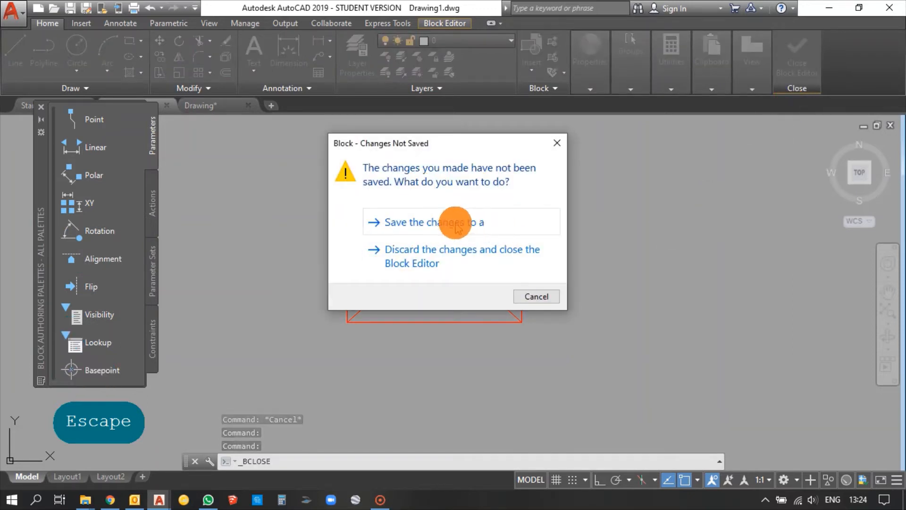
left_click(456, 228)
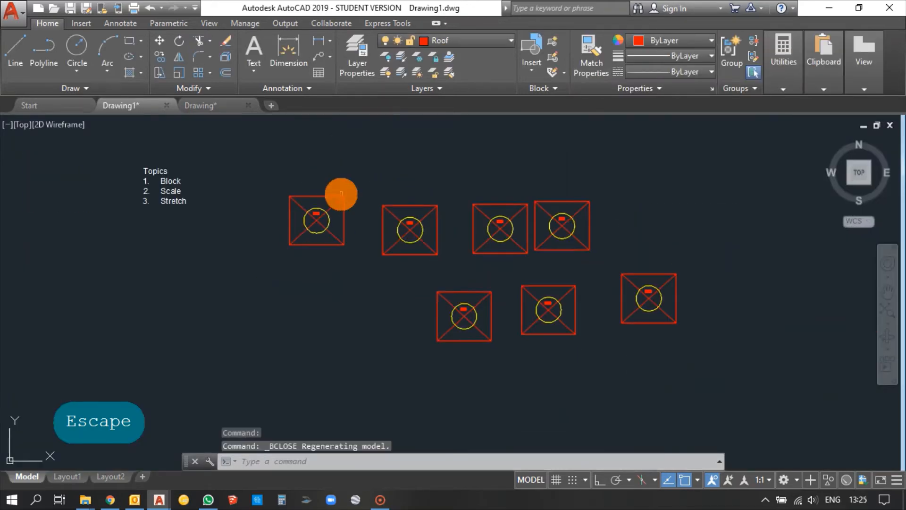
scroll(561, 283, "up", 4)
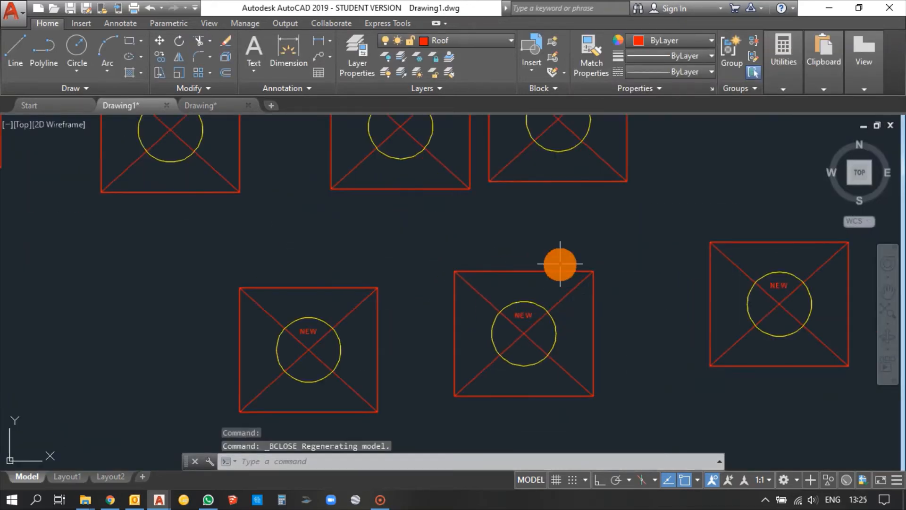
scroll(560, 264, "down", 4)
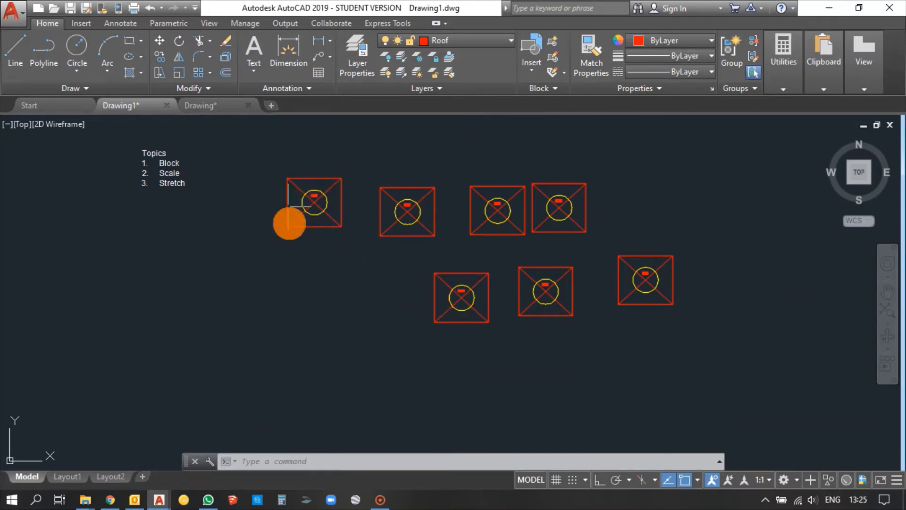
left_click(303, 194)
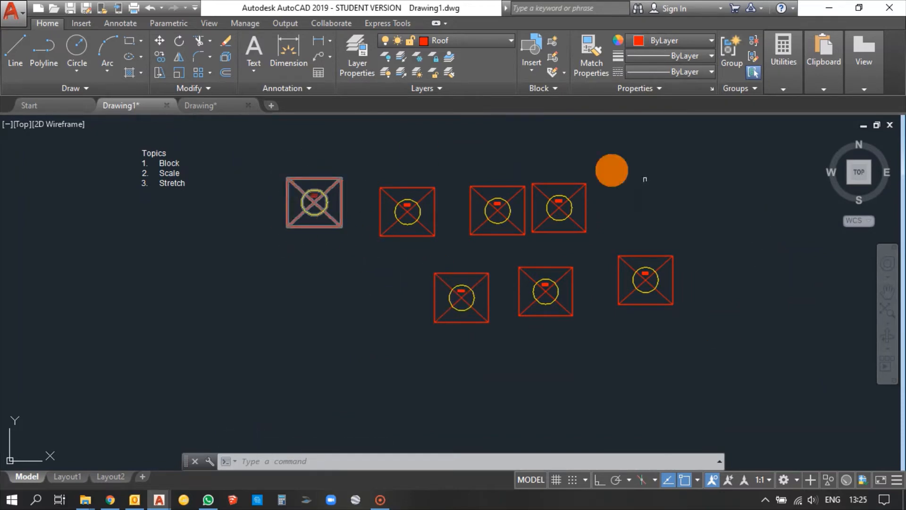
key("Escape")
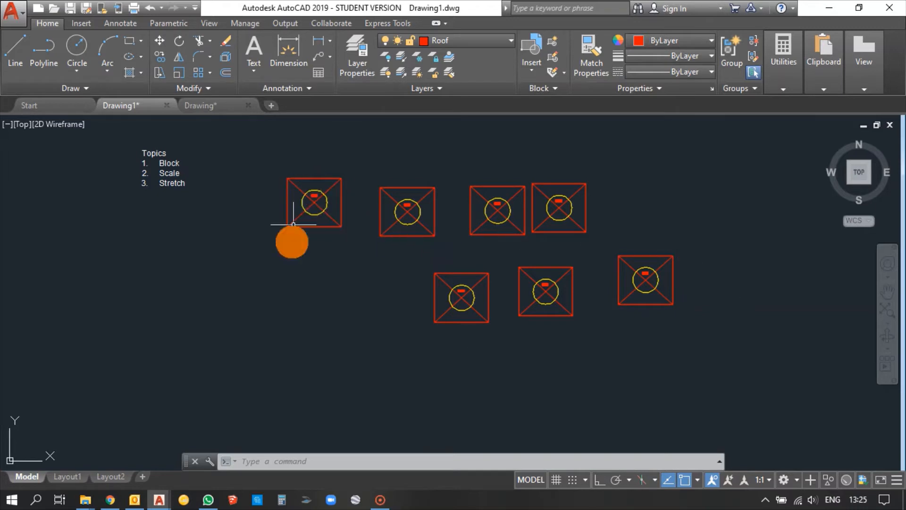
scroll(289, 194, "up", 4)
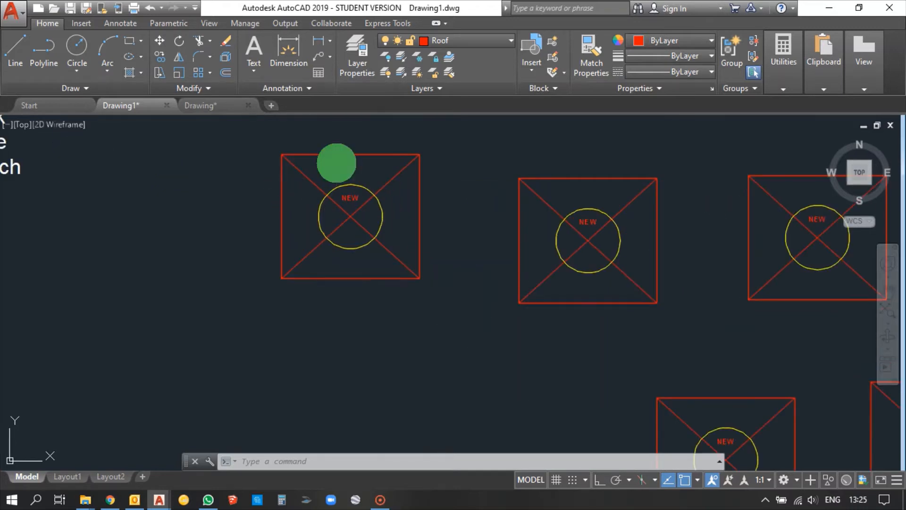
middle_click_drag(337, 163, 331, 180)
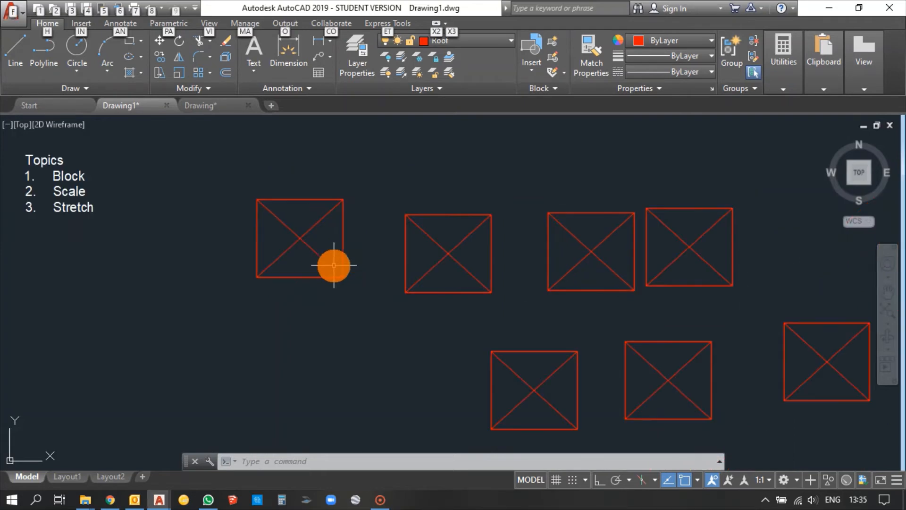
key("alt")
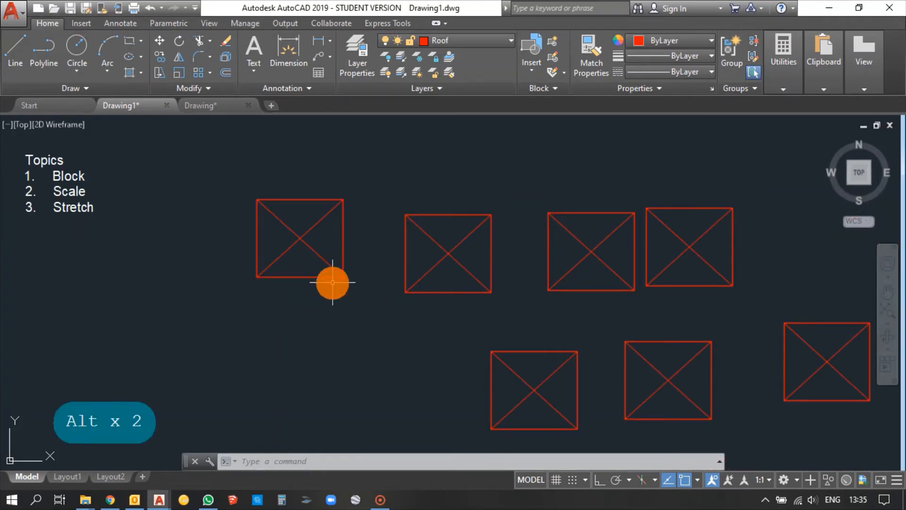
left_click(319, 297)
key("Escape")
scroll(273, 279, "down", 4)
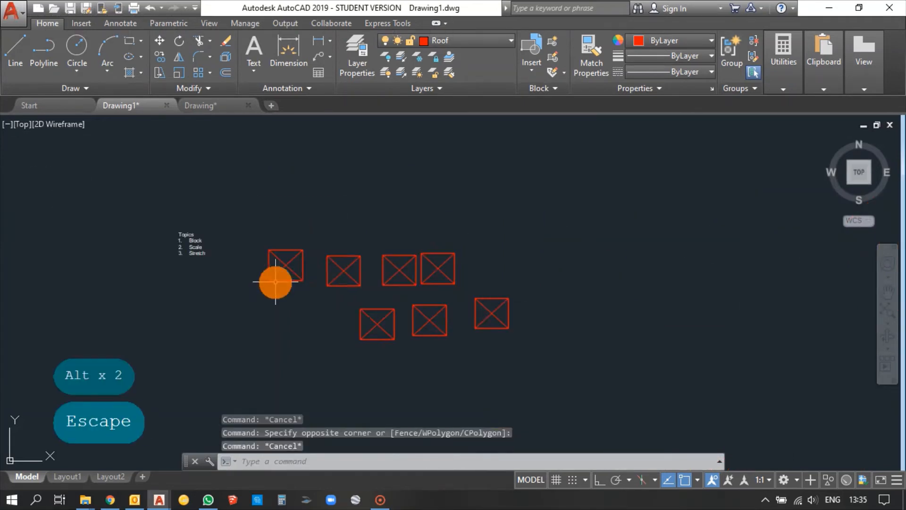
left_click(515, 402)
key("Escape")
scroll(279, 265, "up", 4)
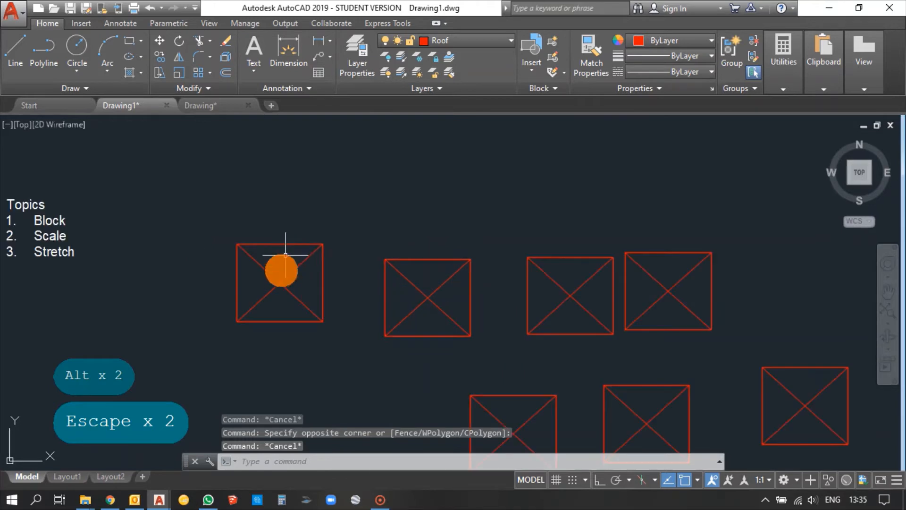
middle_click_drag(279, 282, 330, 256)
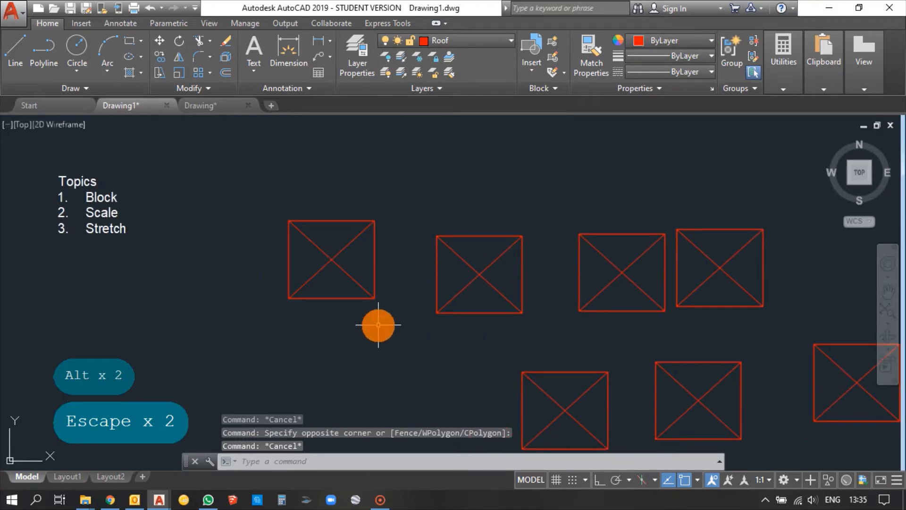
- Explode the original crossed-square block beside the Topics list
left_click(378, 325)
left_click(286, 242)
key("x")
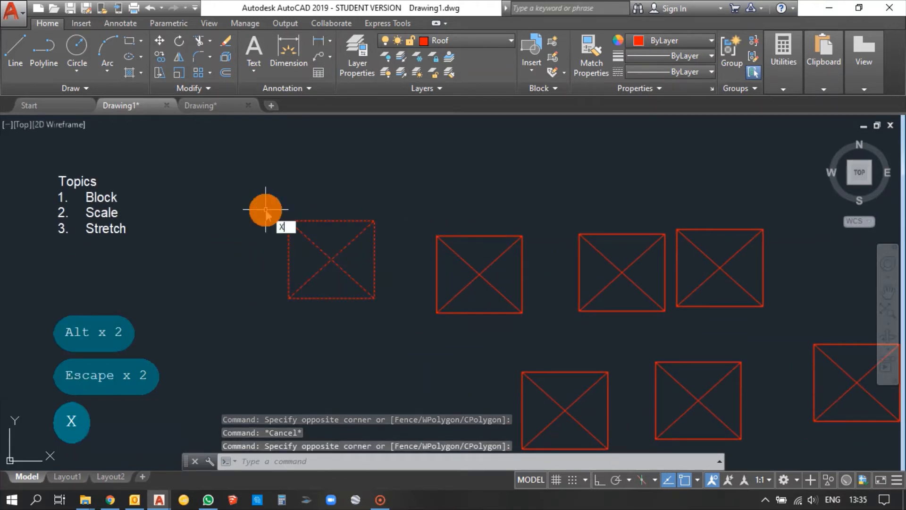
key("space")
- Select parts of the exploded square to check whether its outline and diagonals are separate objects
left_click(364, 339)
left_click(356, 296)
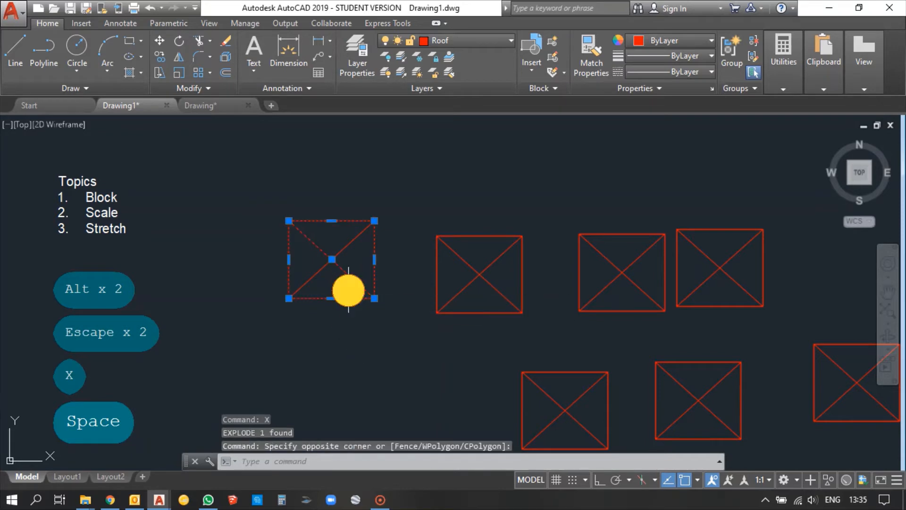
key("Escape")
left_click(344, 288)
left_click(304, 272)
key("Escape")
key("Escape")
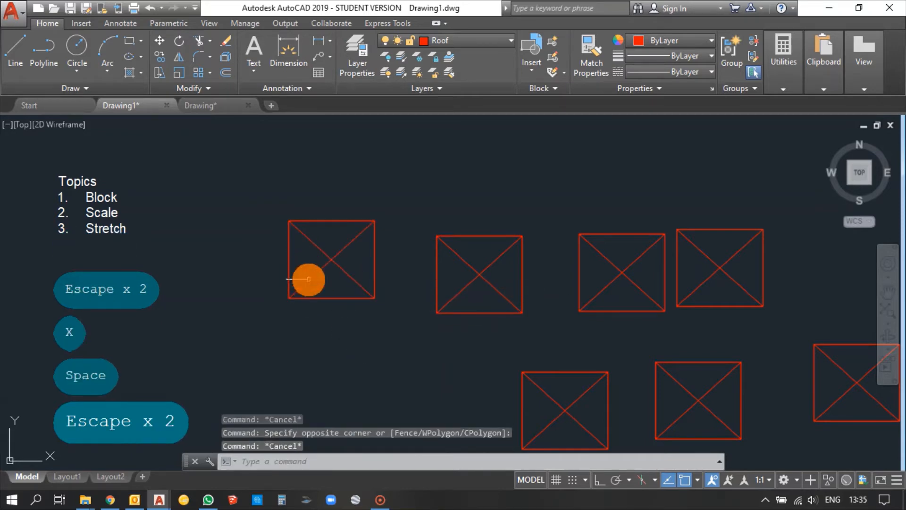
left_click(348, 280)
left_click(324, 269)
key("Escape")
- Convert the exploded square and its diagonals to a block named AA, redefining the existing definition
left_click(398, 338)
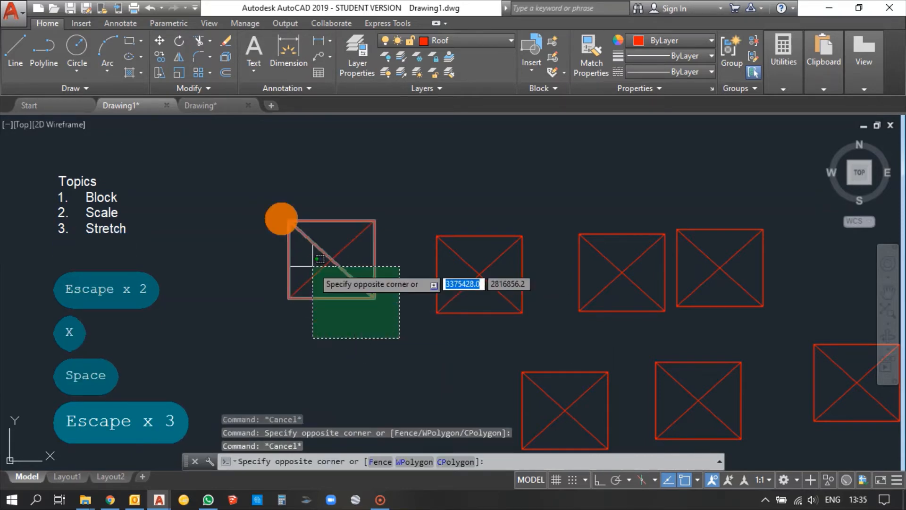
left_click(210, 170)
key("b")
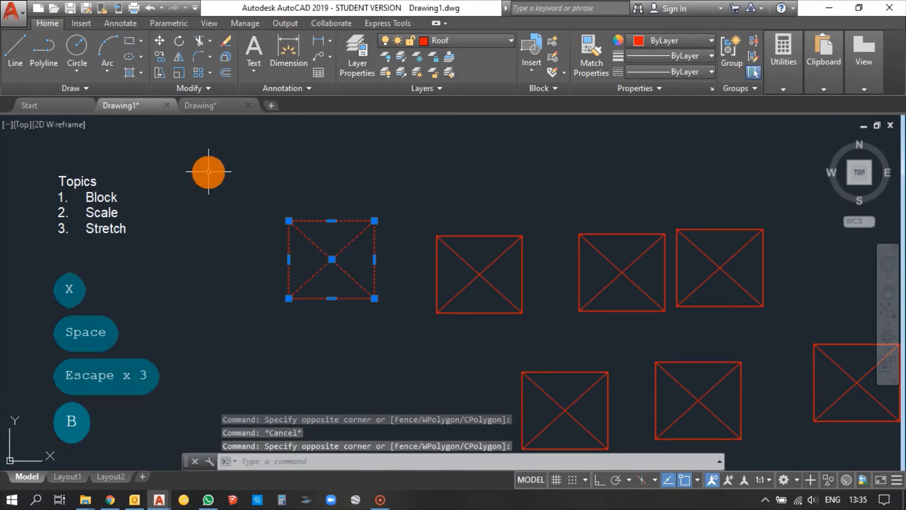
key("space")
type("AA")
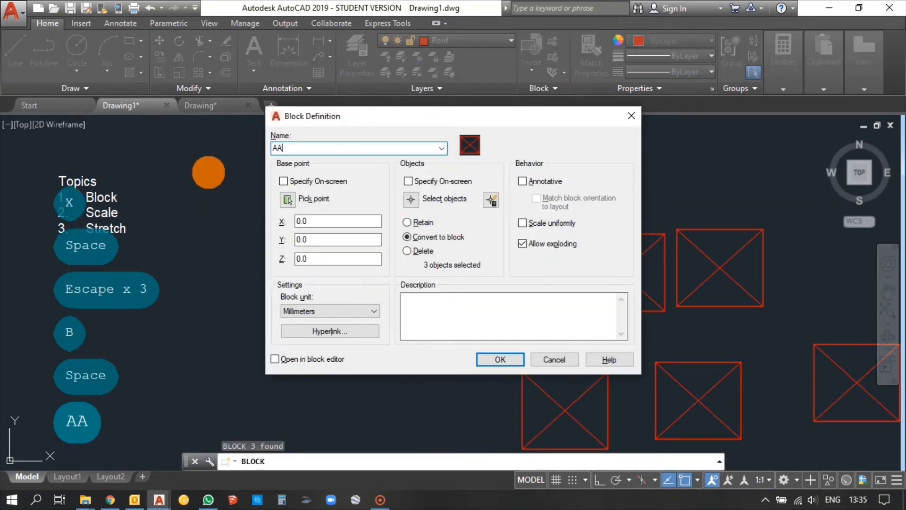
left_click(484, 358)
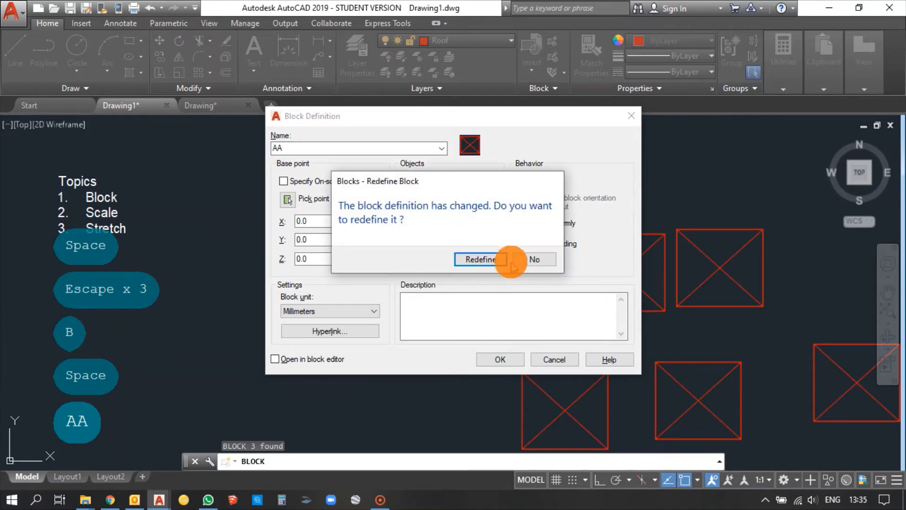
left_click(486, 259)
- Open block AA for editing in the Block Editor from the crossed square beside the Topics list
left_click(338, 318)
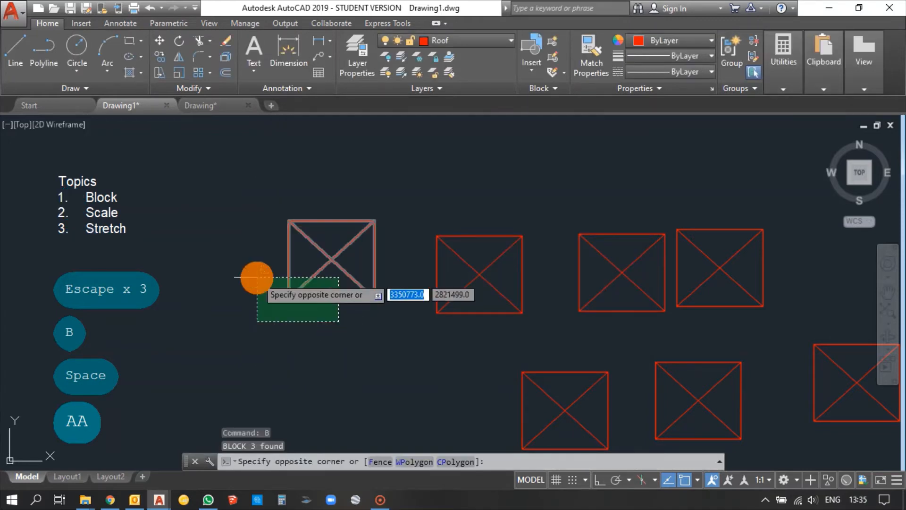
left_click(257, 277)
double_click(307, 283)
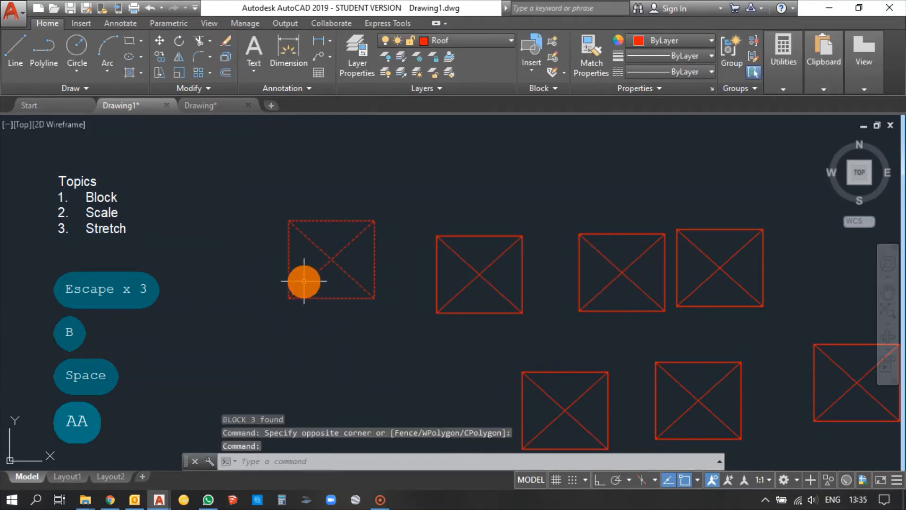
left_click(465, 338)
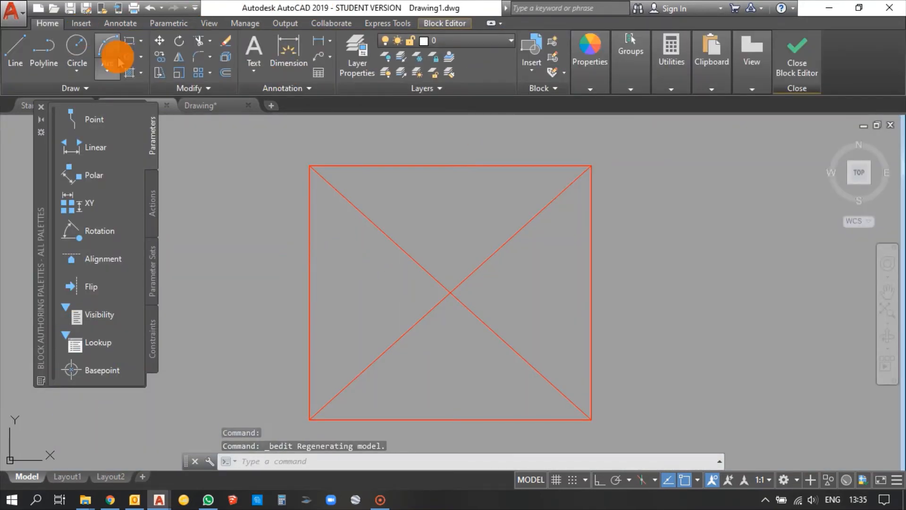
- Draw a circle in block AA centred on the diagonals' intersection, slightly less than half as wide as the square
left_click(77, 48)
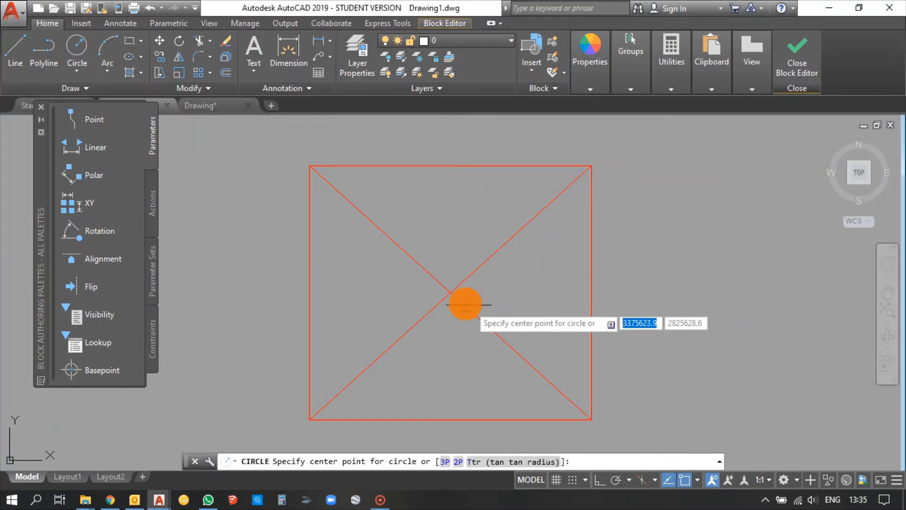
left_click(450, 293)
left_click(458, 354)
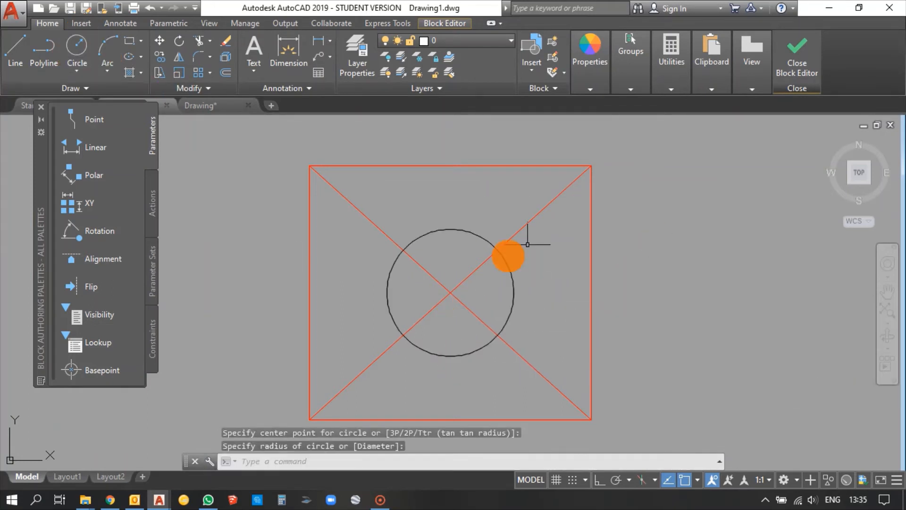
- Close the Block Editor, saving the changes to block AA, and compare the edited copy with the other crossed squares
left_click(785, 67)
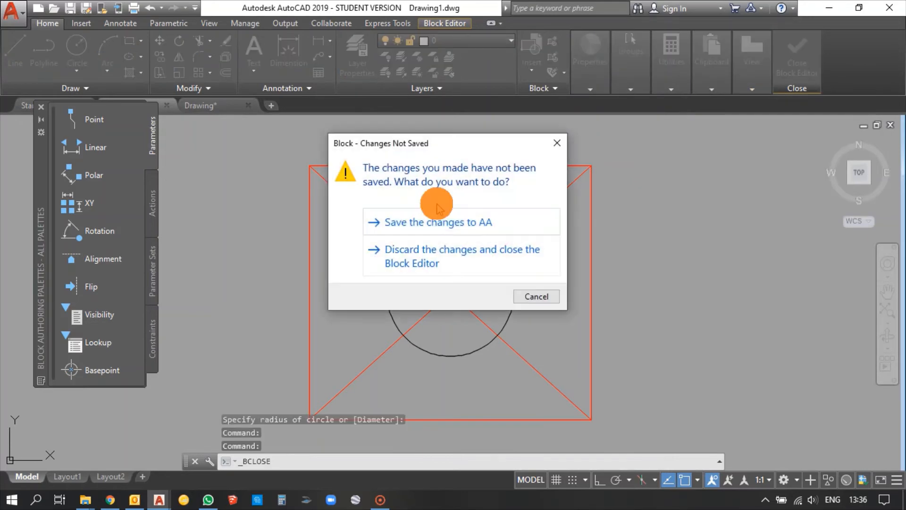
left_click(460, 222)
scroll(383, 243, "down", 4)
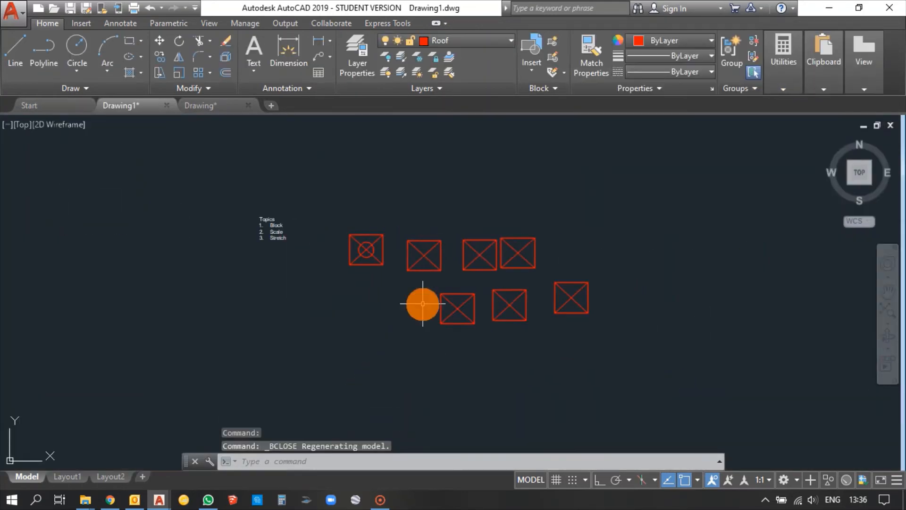
scroll(411, 263, "up", 2)
scroll(340, 242, "up", 2)
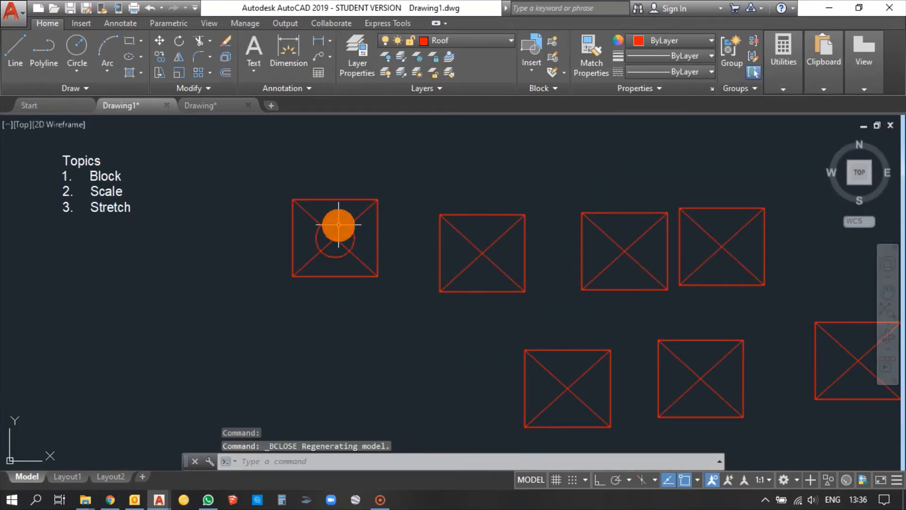
scroll(336, 221, "down", 4)
scroll(338, 218, "up", 4)
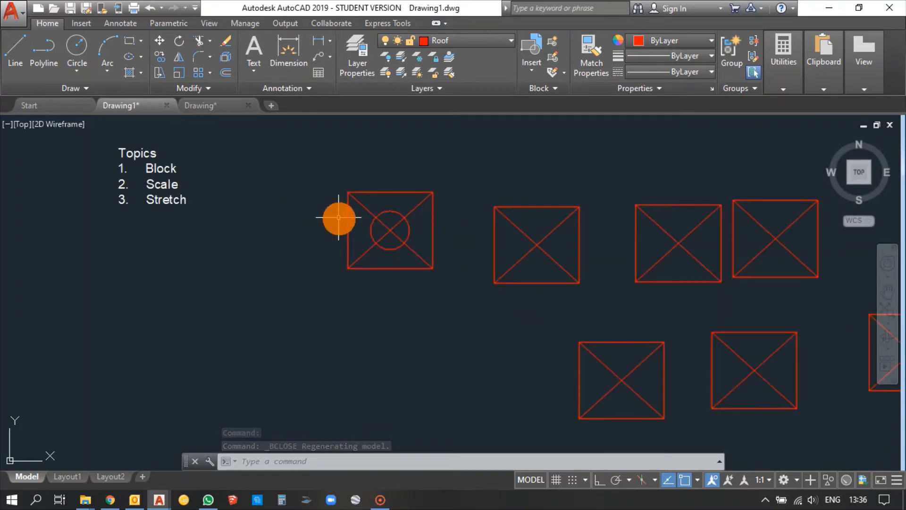
middle_click_drag(409, 212, 366, 238)
scroll(368, 236, "up", 2)
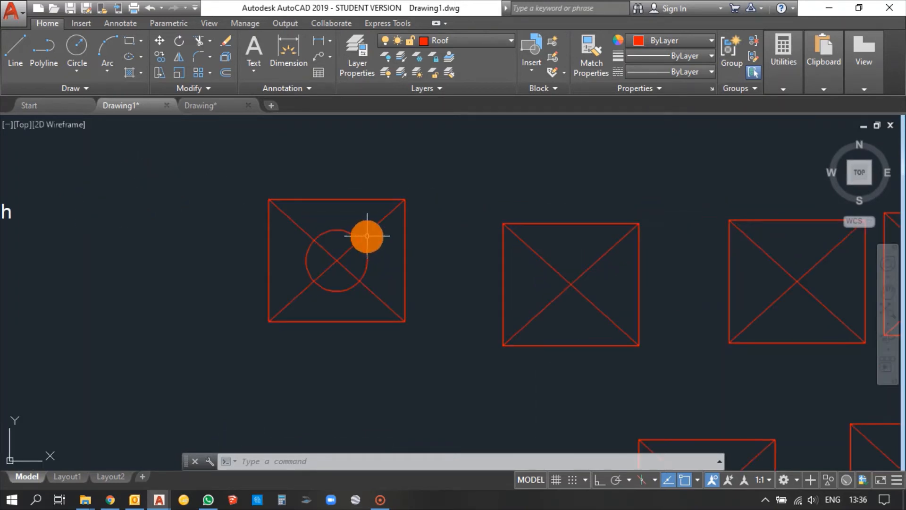
scroll(367, 236, "down", 2)
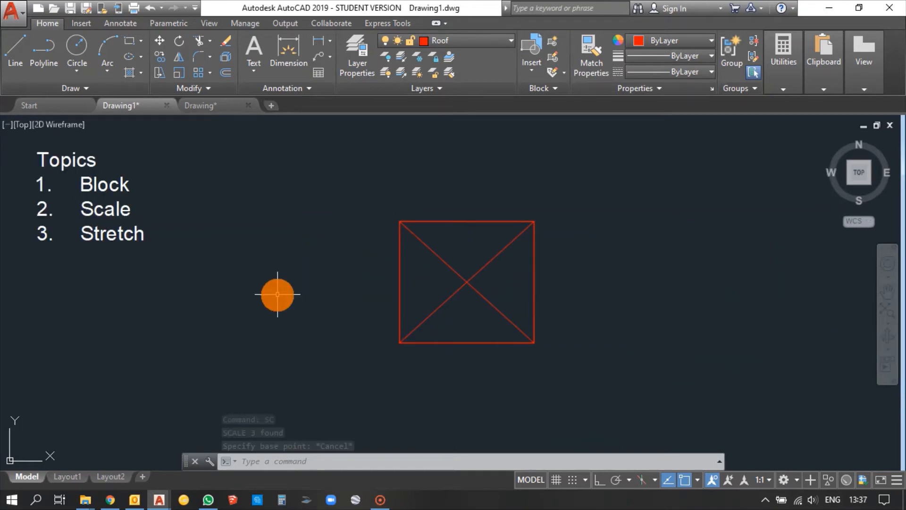
key("alt")
key("alt")
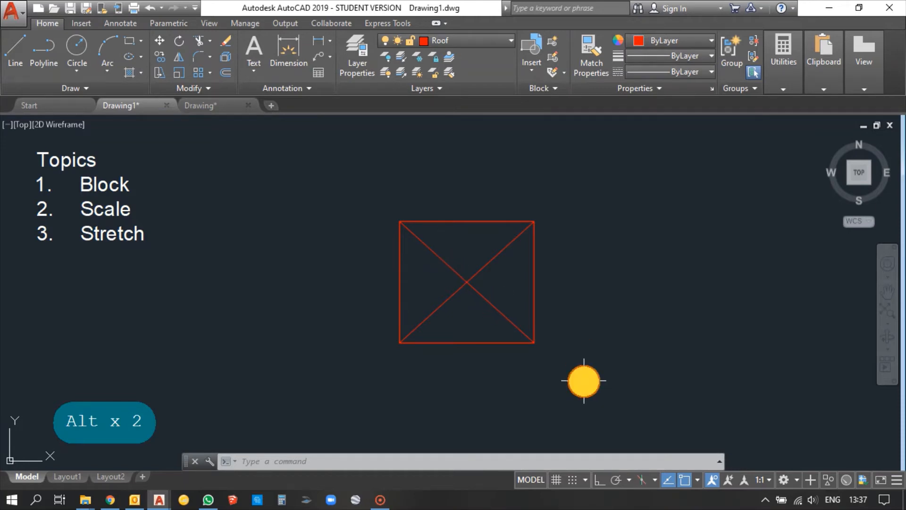
- Scale the crossed square by reference from its lower-left corner, using its bottom edge as reference length and 10000 as new length
left_click(584, 381)
left_click(343, 180)
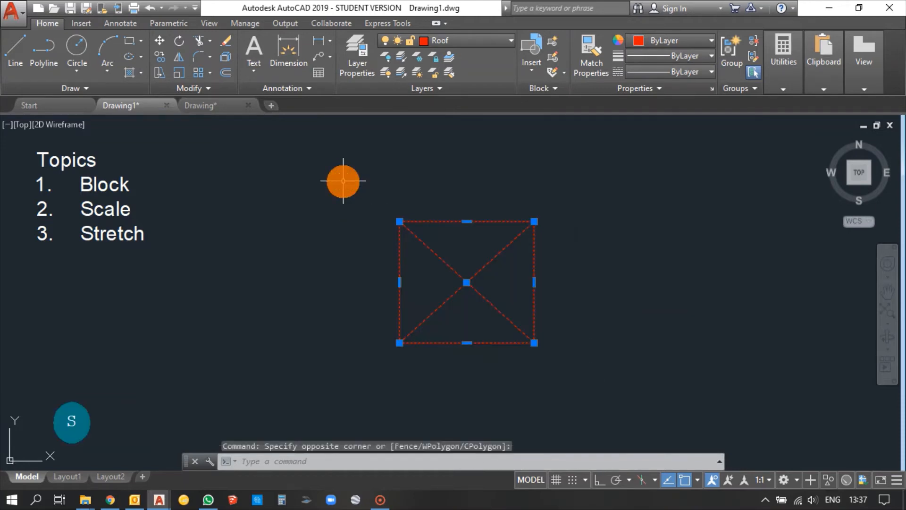
type("SC")
key("space")
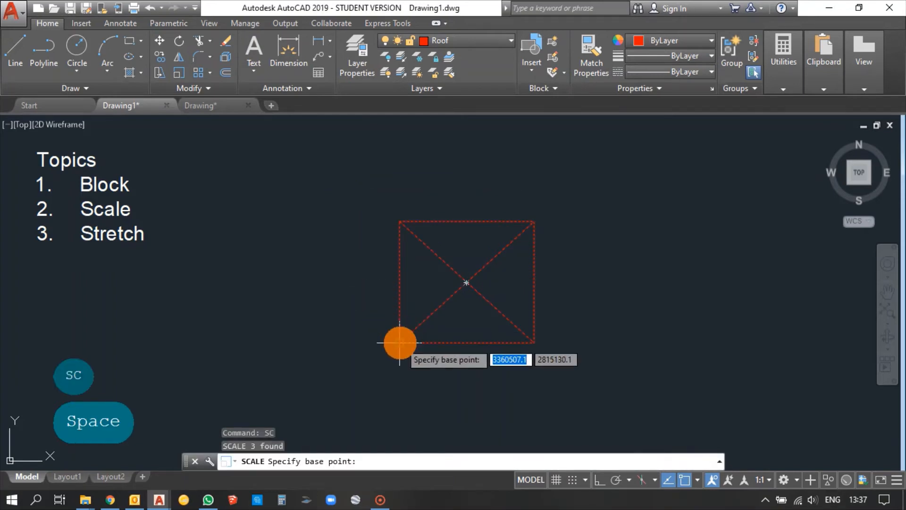
left_click(400, 342)
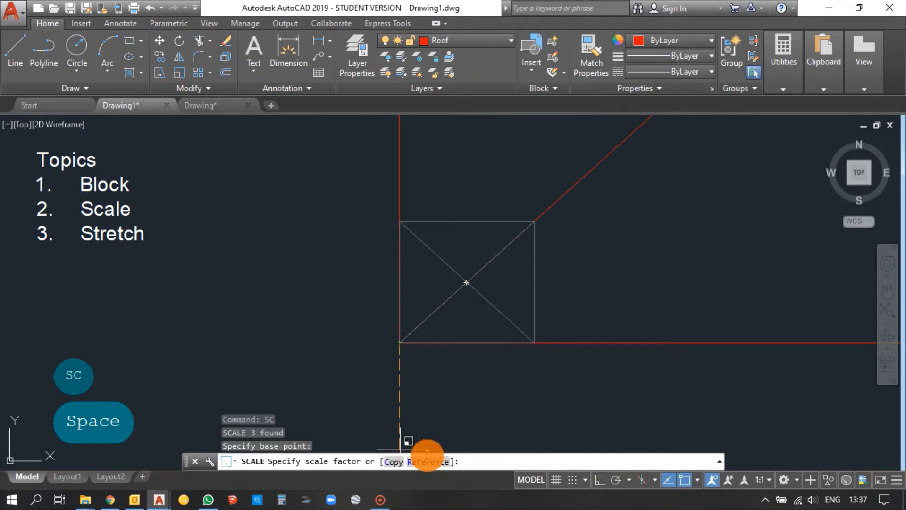
type("R")
key("space")
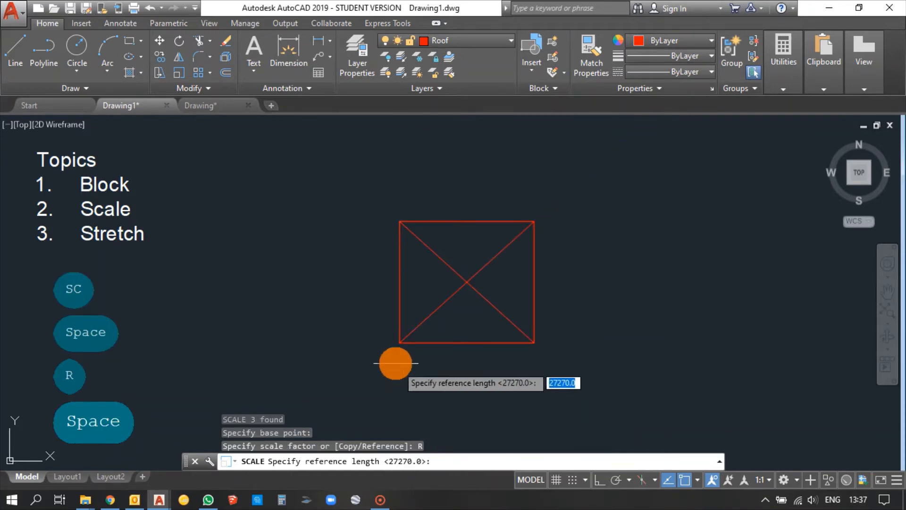
left_click(400, 342)
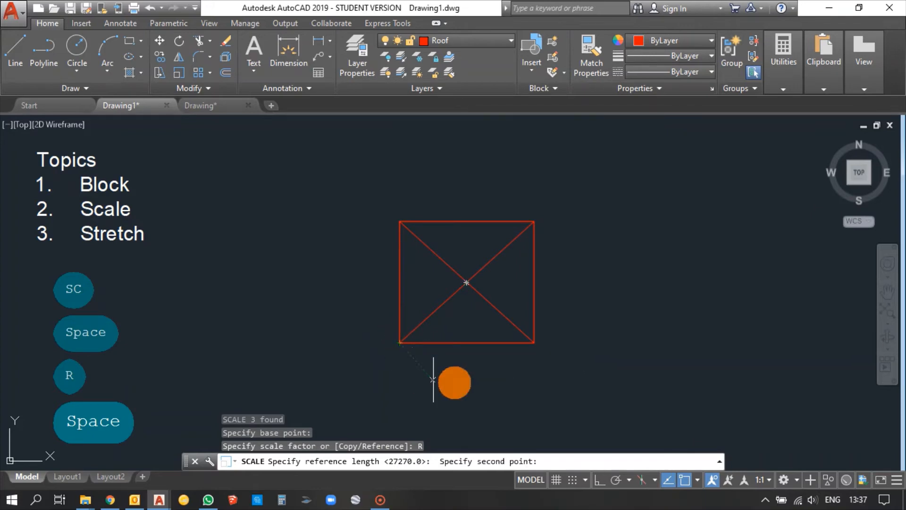
left_click(534, 343)
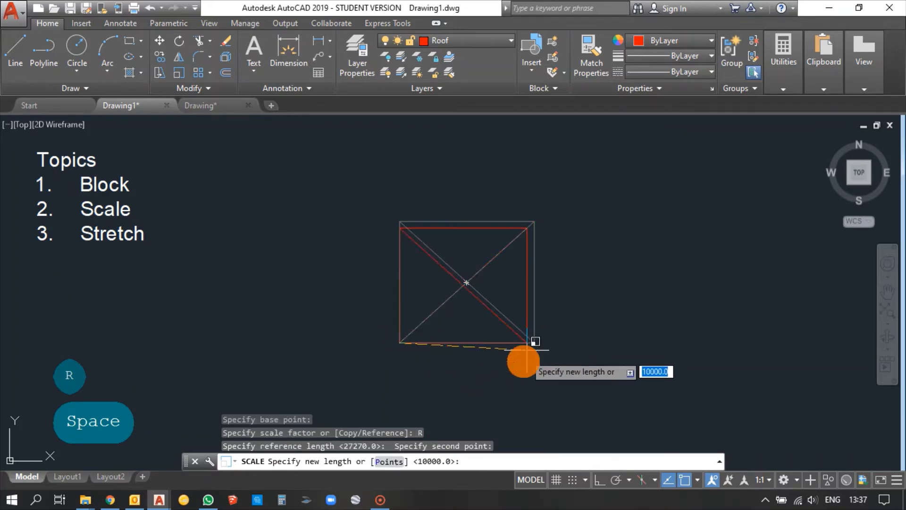
scroll(444, 330, "down", 2)
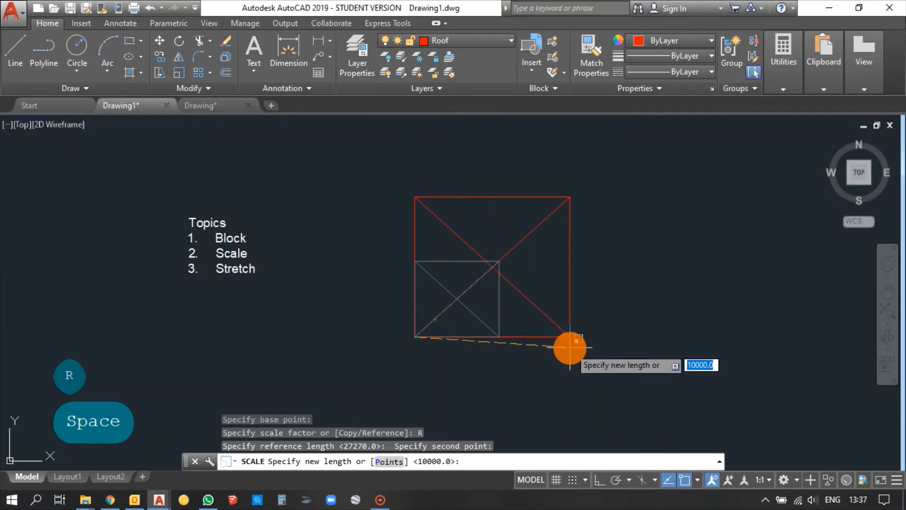
type("1000")
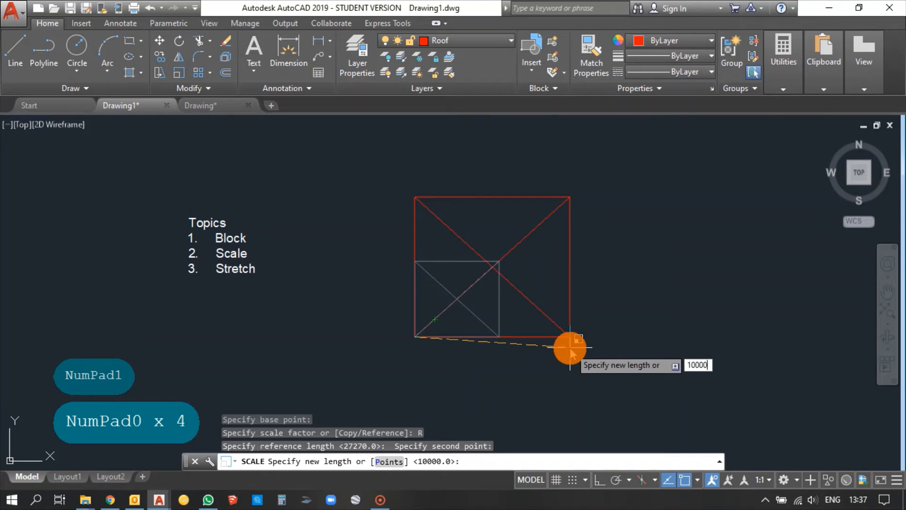
key("Return")
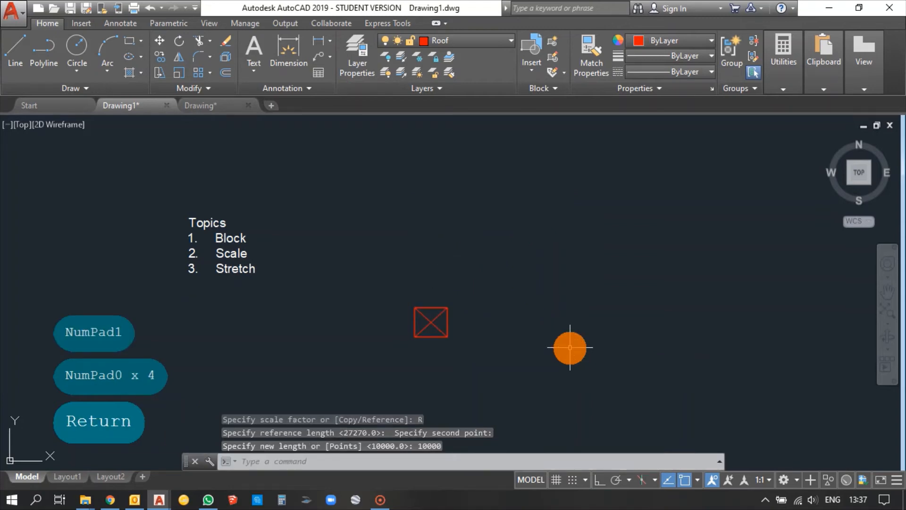
- Add a linear dimension just below the scaled square's bottom edge and check its value
scroll(420, 352, "up", 2)
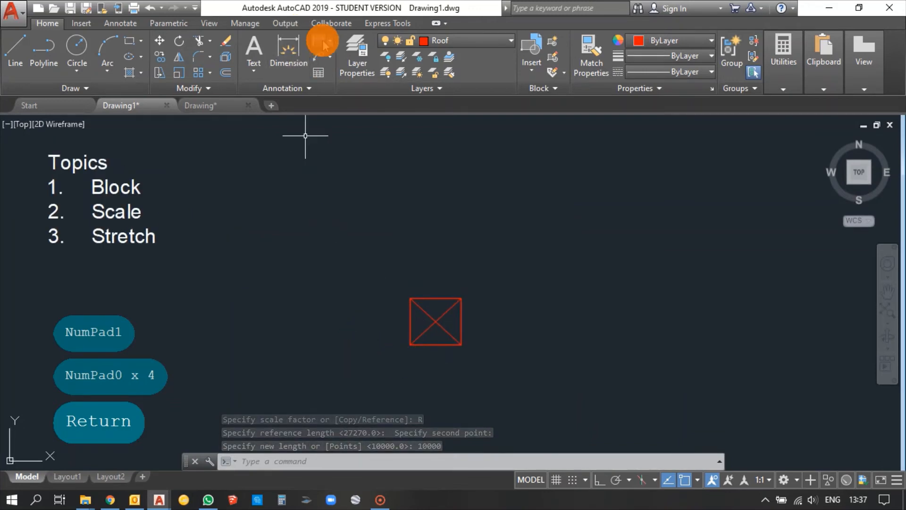
left_click(288, 48)
scroll(418, 348, "up", 2)
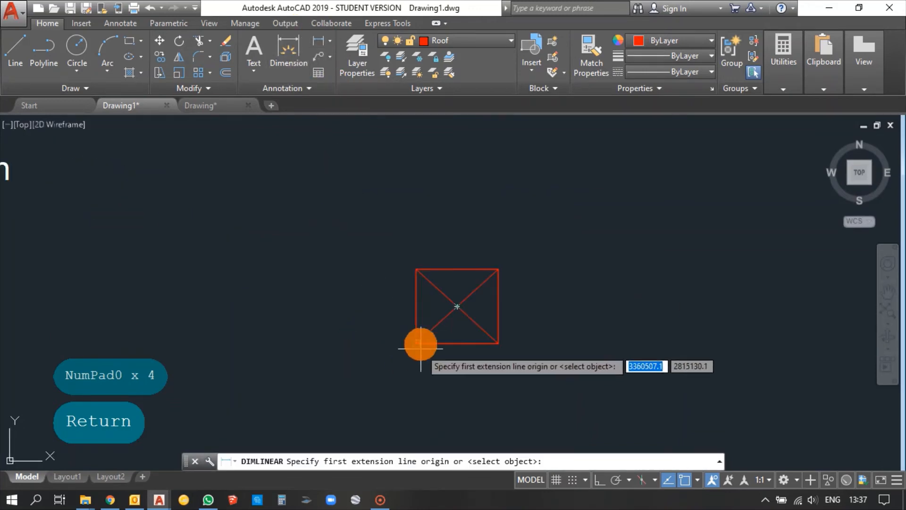
left_click(416, 345)
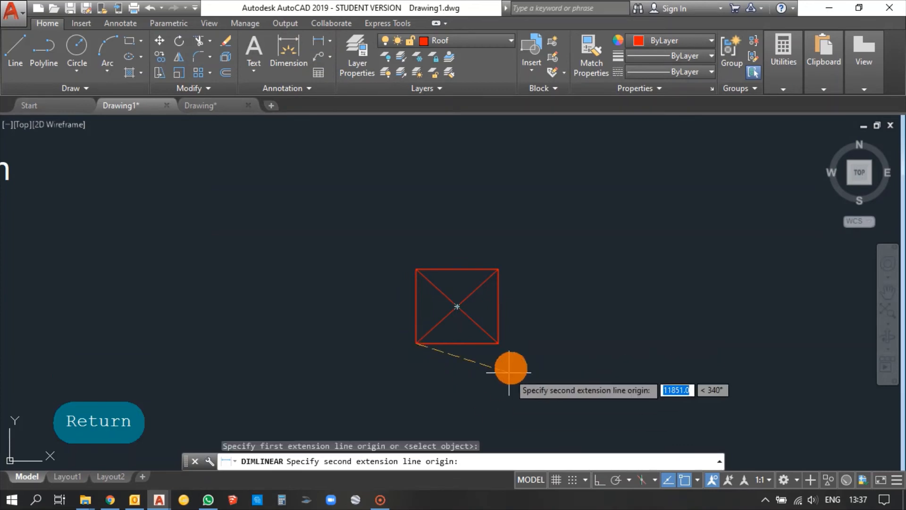
left_click(495, 351)
left_click(495, 355)
scroll(449, 359, "up", 8)
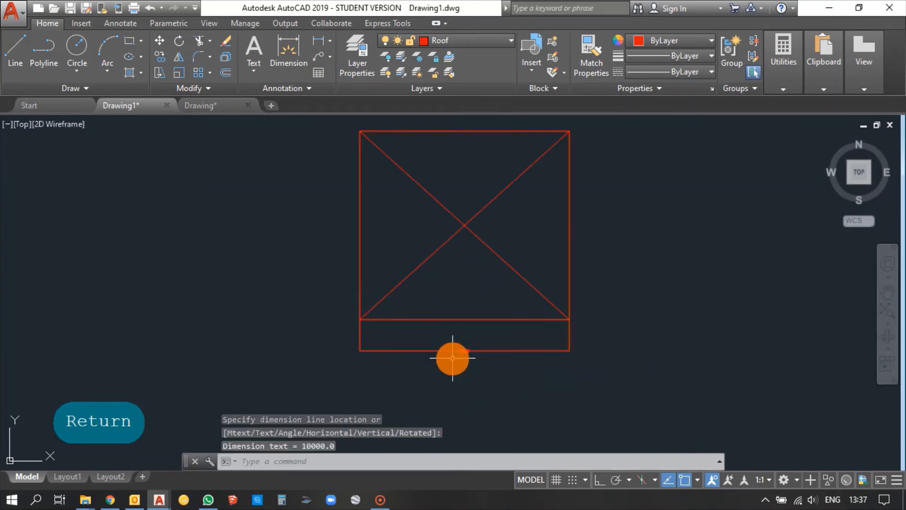
scroll(508, 370, "up", 2)
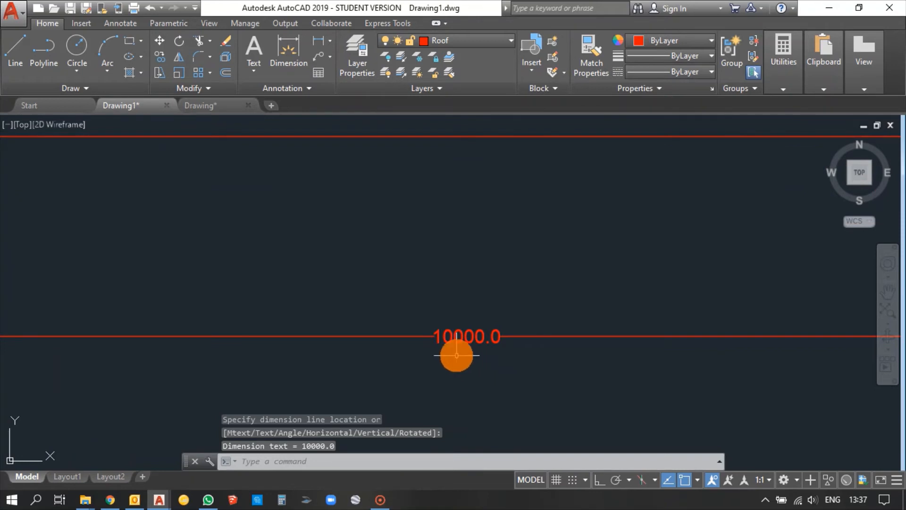
scroll(450, 353, "down", 5)
- Erase the linear dimension below the crossed square
left_click(472, 365)
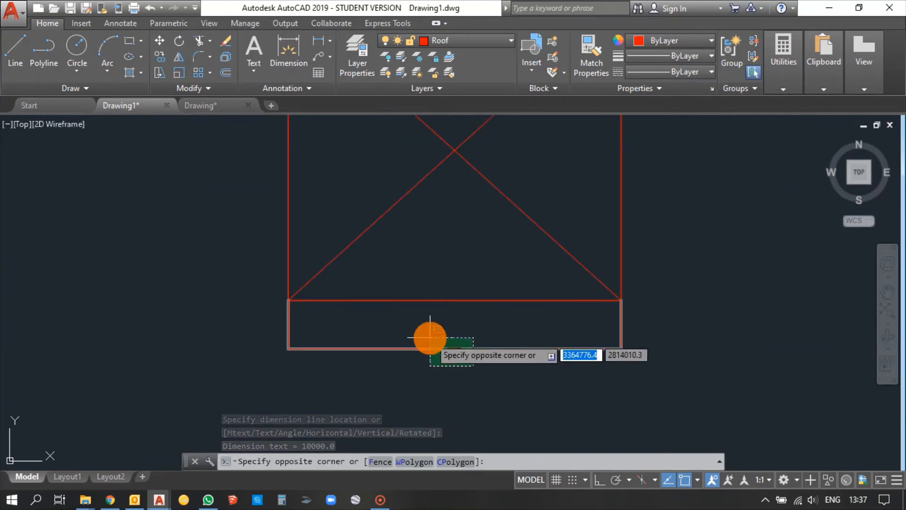
left_click(429, 344)
key("space")
scroll(429, 342, "down", 6)
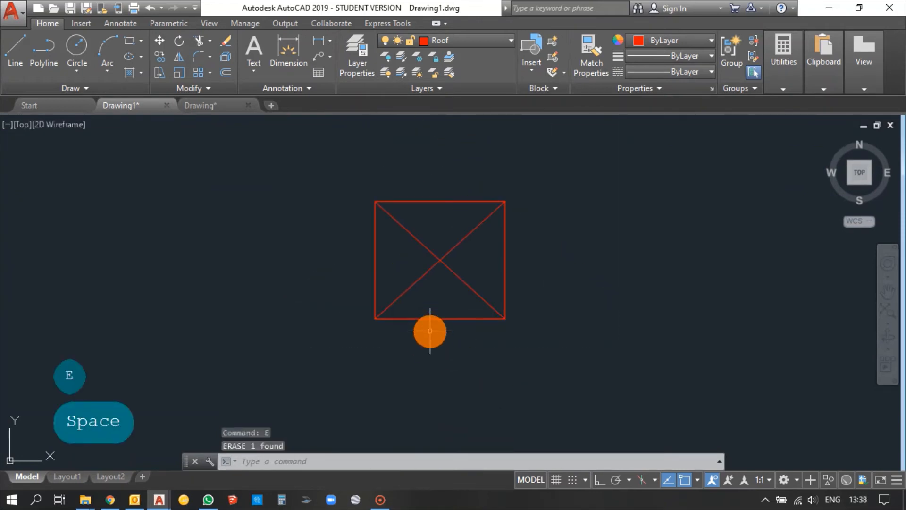
- Scale a copy of the crossed square and its diagonals by a factor of 5 from the lower-left corner, keeping the original
scroll(430, 330, "up", 2)
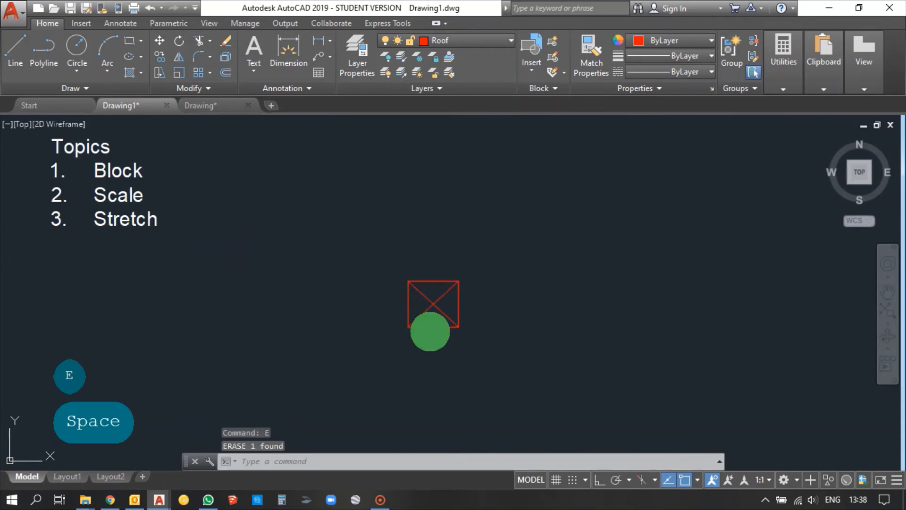
middle_click_drag(430, 331, 411, 346)
left_click(449, 365)
left_click(363, 270)
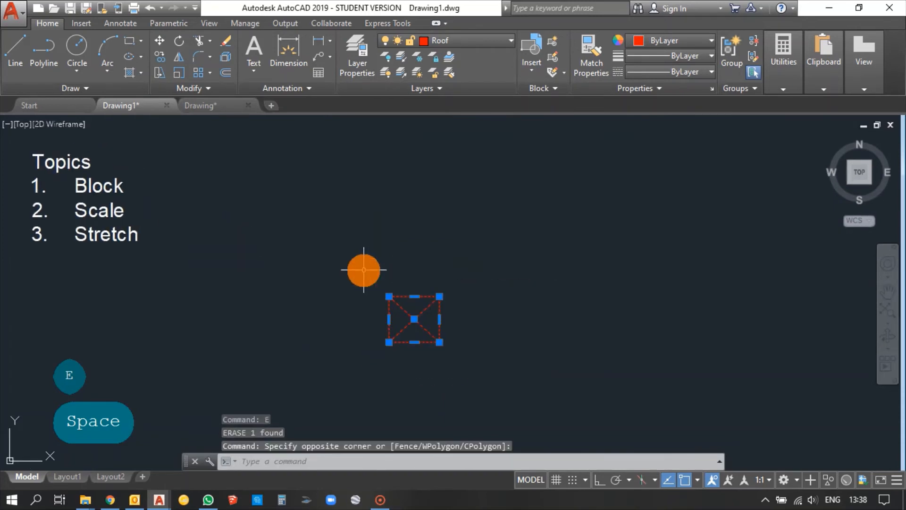
type("SC")
key("space")
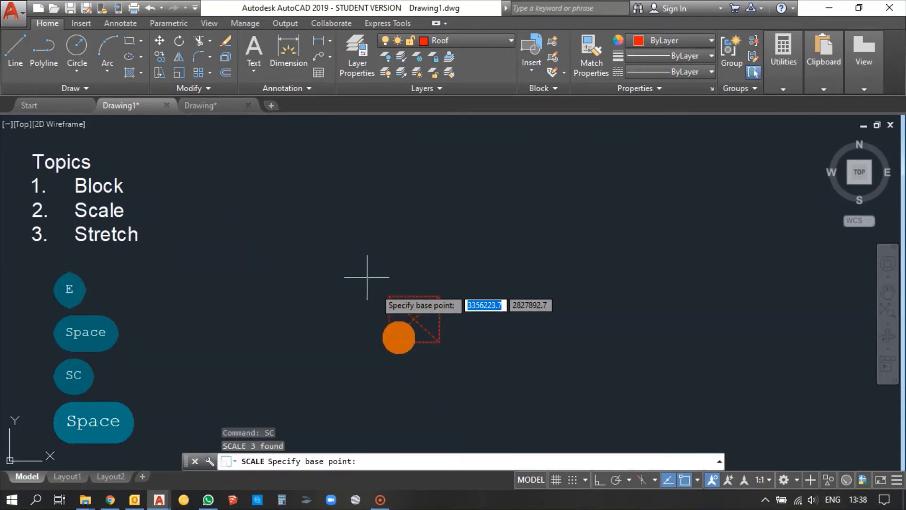
left_click(389, 341)
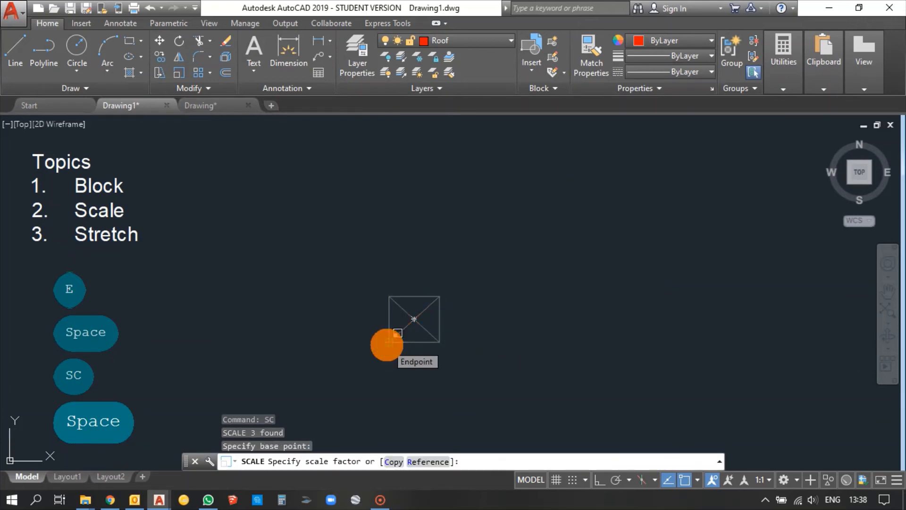
type("C")
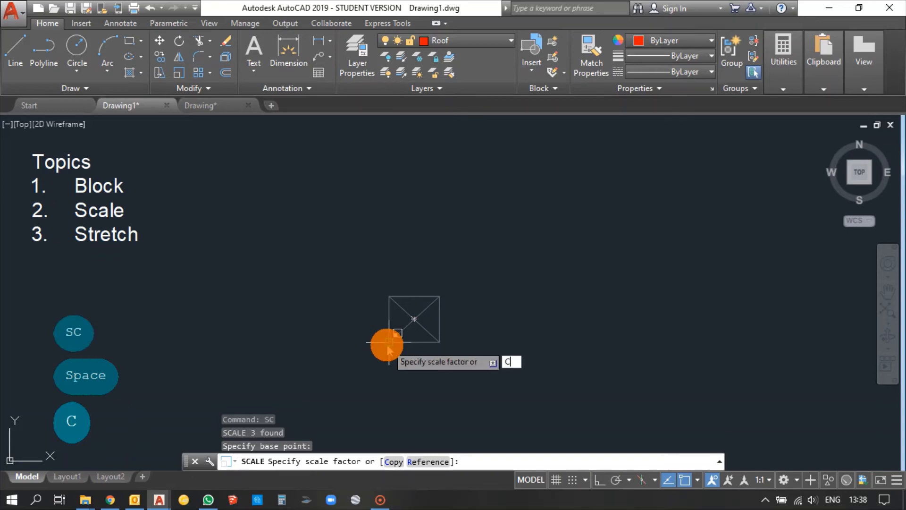
key("space")
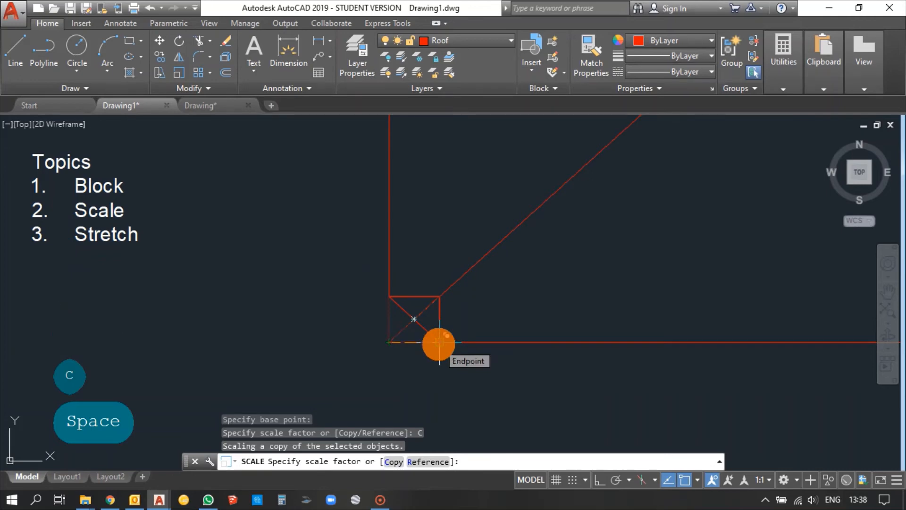
type("5")
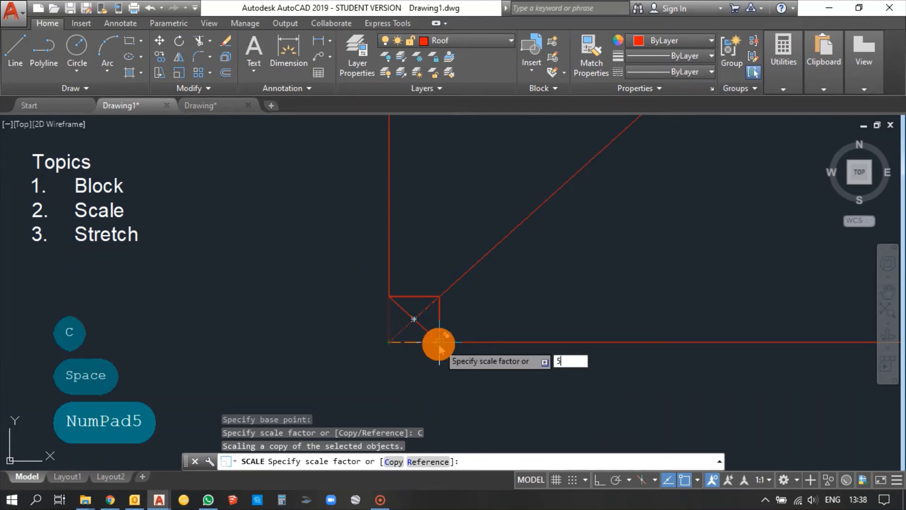
key("Return")
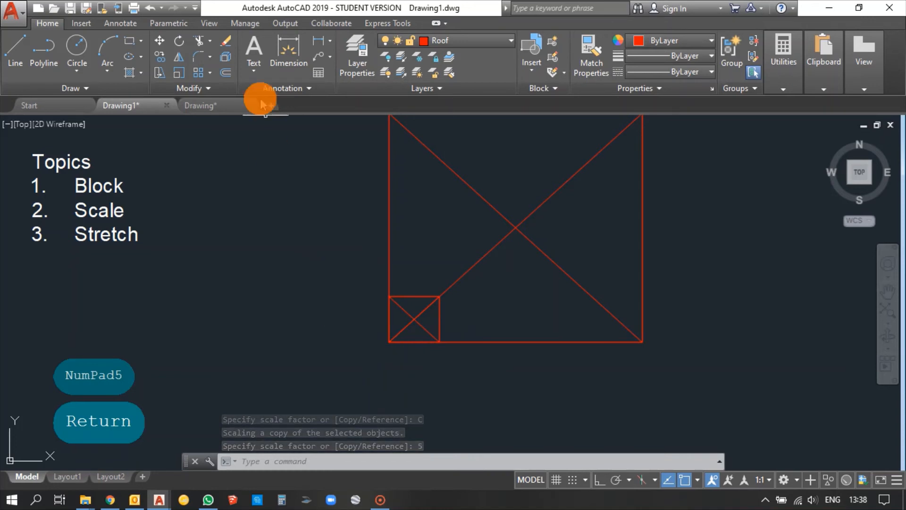
- Add a linear dimension just below the enlarged copy's full bottom edge
left_click(313, 37)
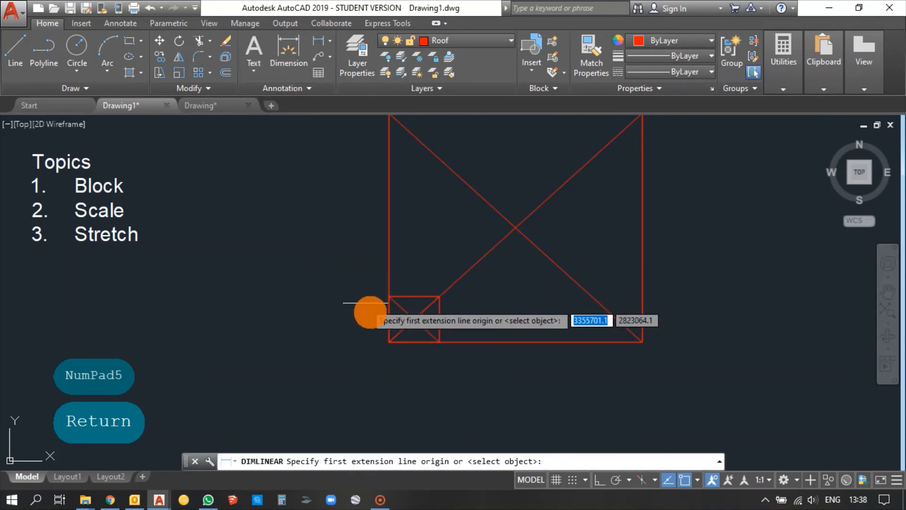
left_click(389, 342)
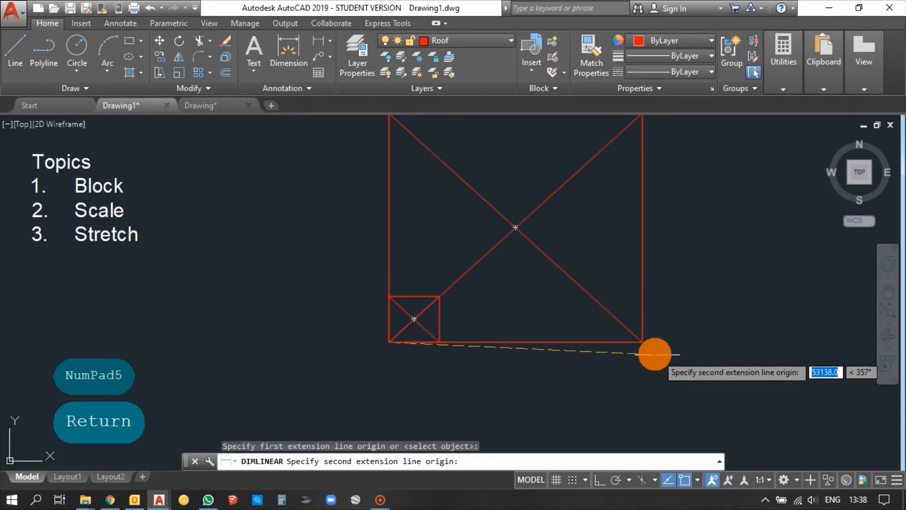
left_click(642, 343)
left_click(624, 356)
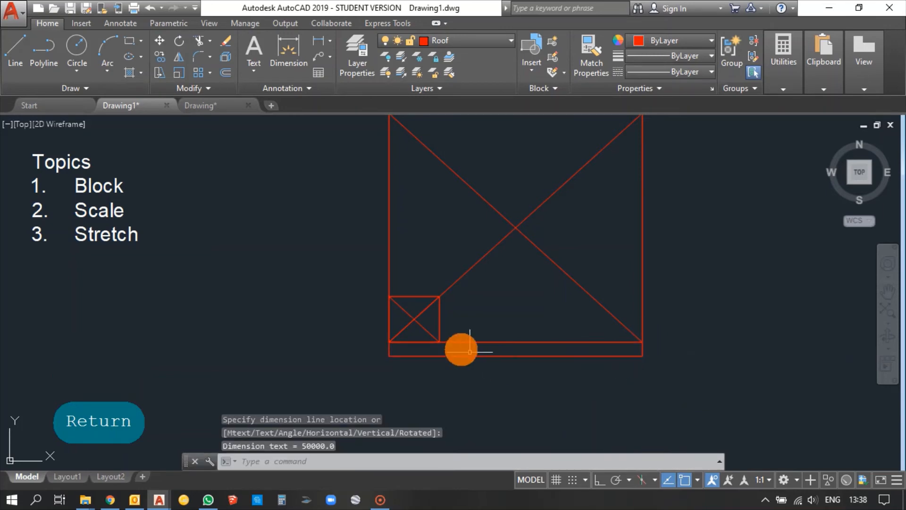
scroll(545, 368, "up", 8)
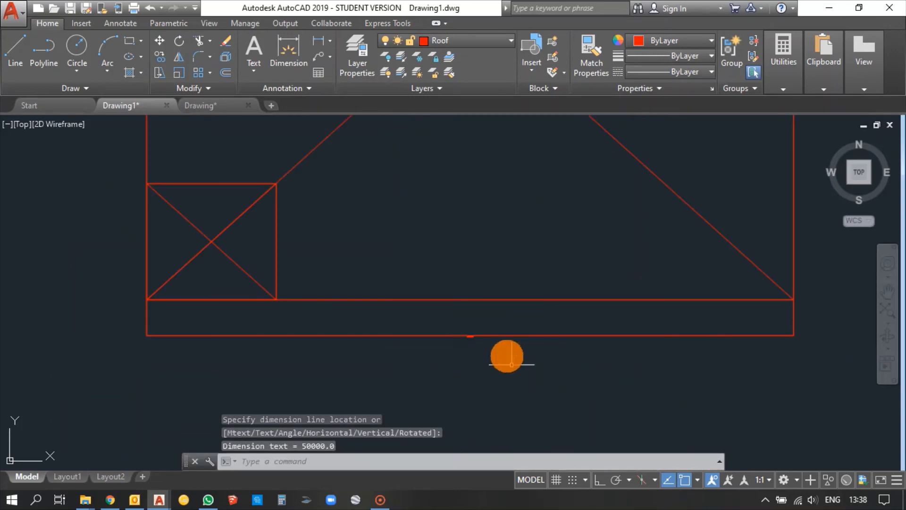
- Check the linear dimension below the enlarged crossed square, and erase the small crossed square and that dimension
scroll(475, 351, "up", 2)
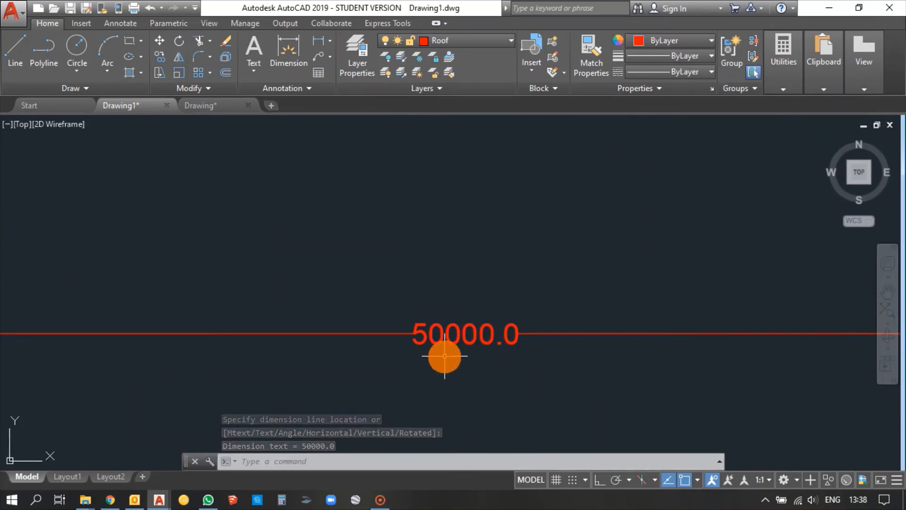
scroll(444, 356, "down", 6)
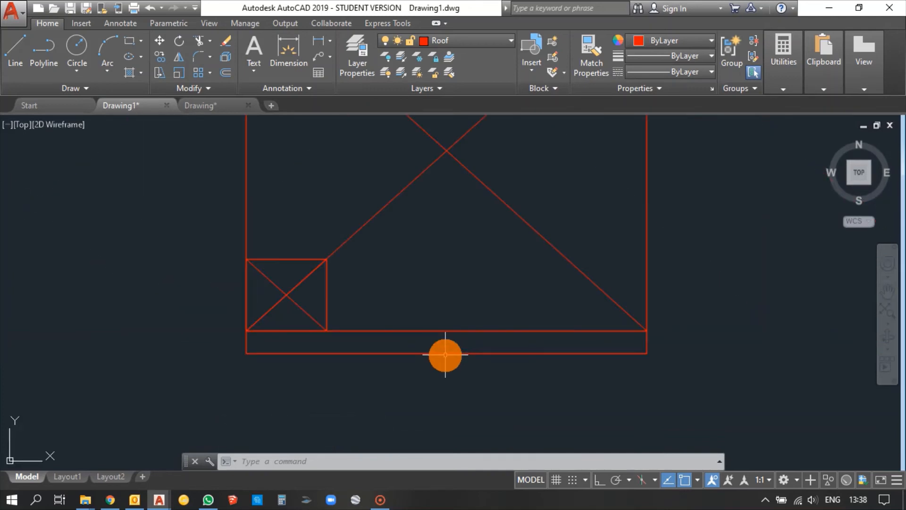
scroll(445, 355, "down", 2)
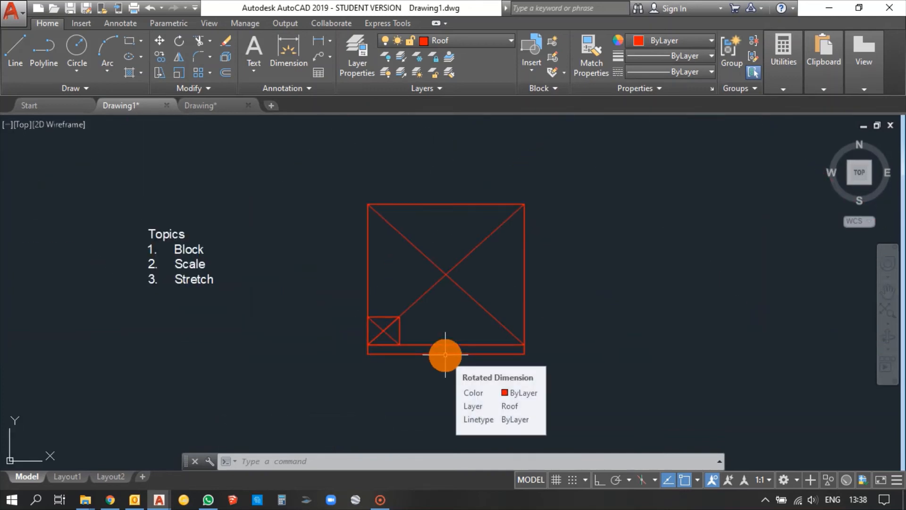
middle_click_drag(430, 367, 431, 367)
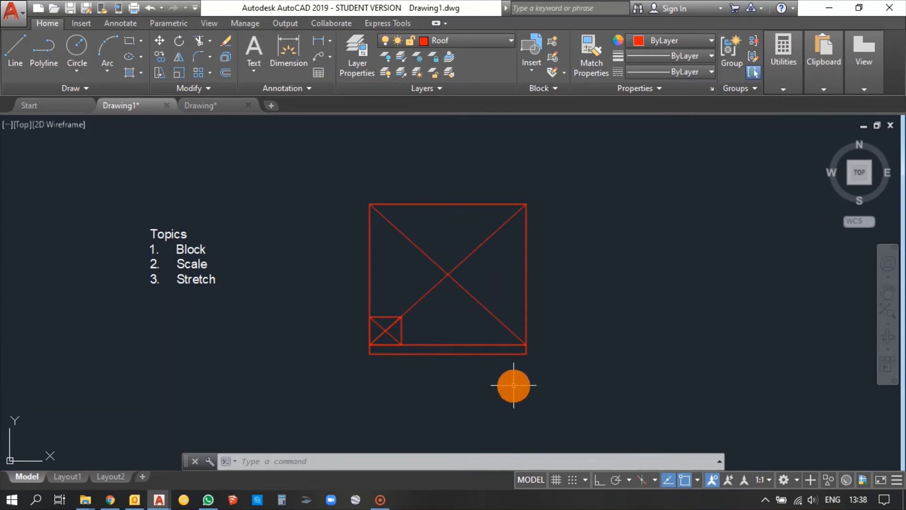
left_click(344, 295)
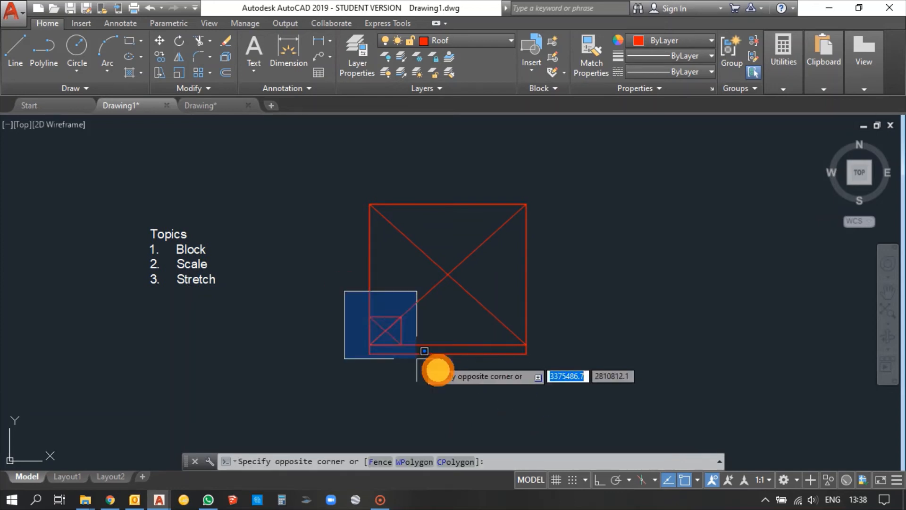
left_click(437, 373)
type("e")
key("space")
left_click(427, 353)
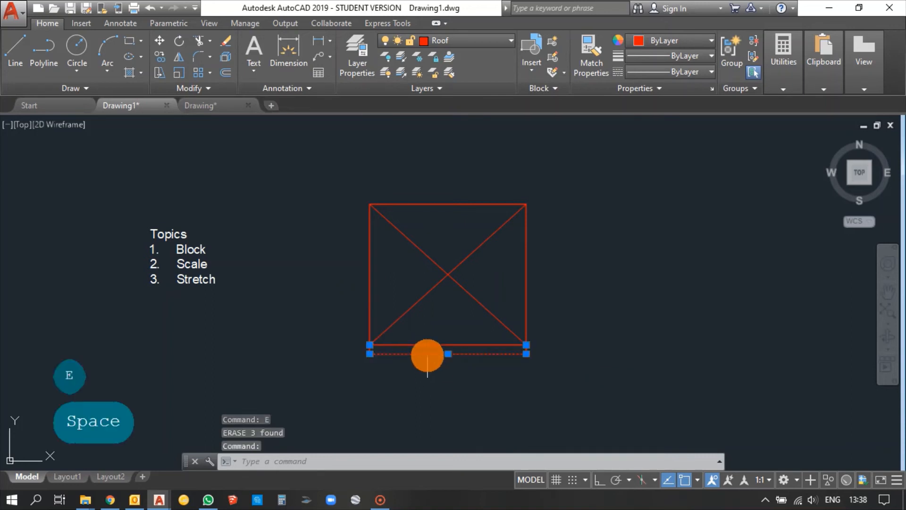
type("e")
key("space")
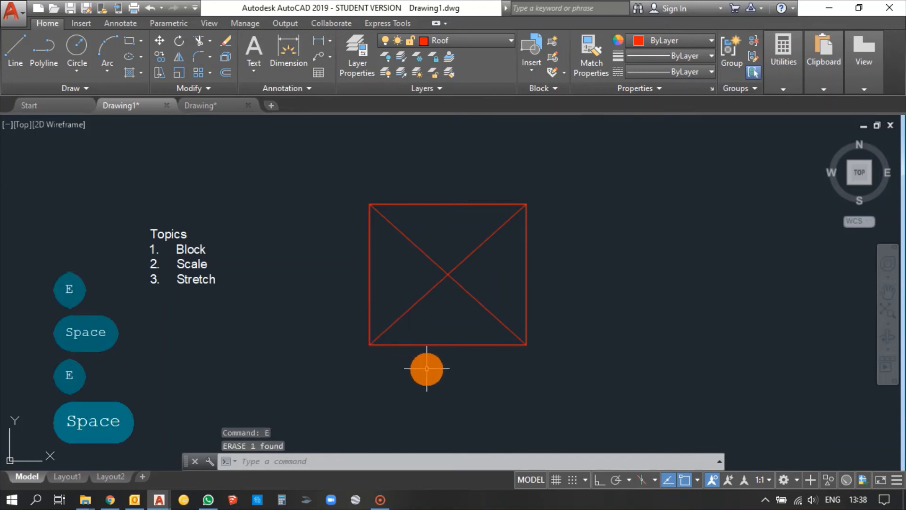
- Stretch the right side of the crossed square, including its diagonals' ends, 5000 to the right from the lower-right corner
left_click(576, 392)
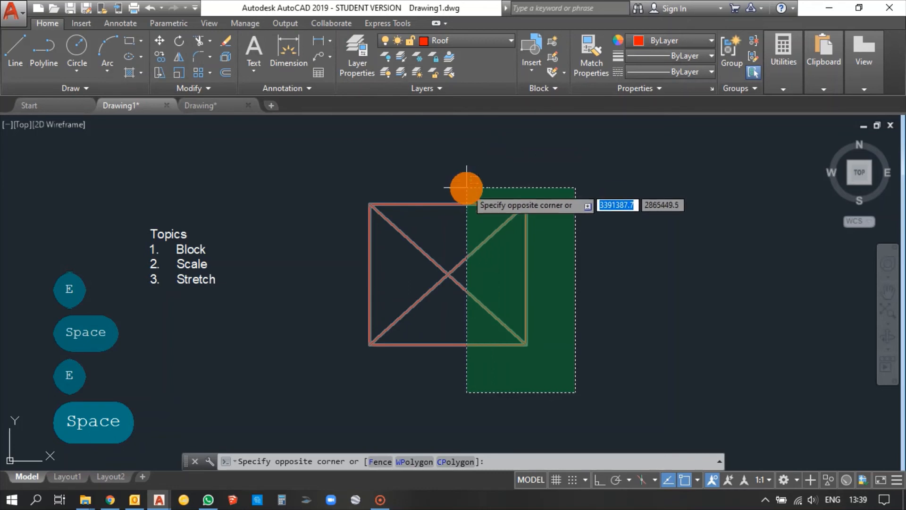
key("Escape")
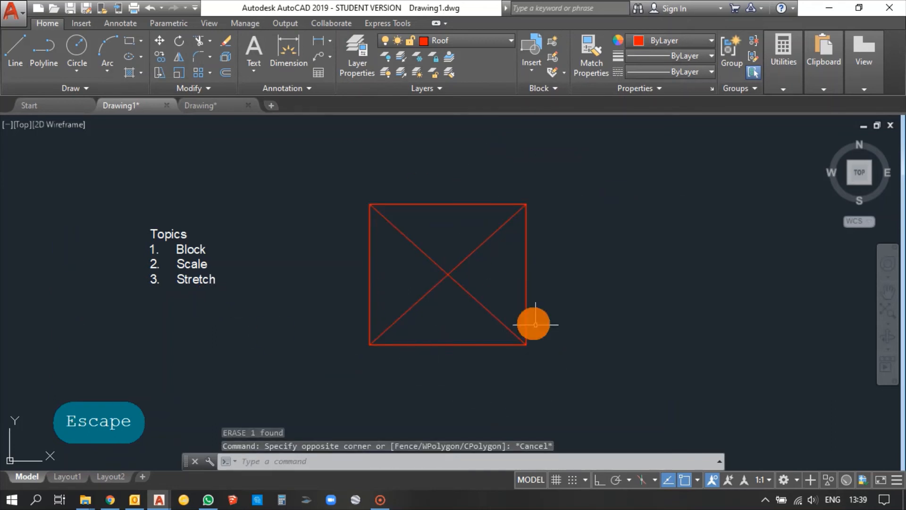
left_click(548, 373)
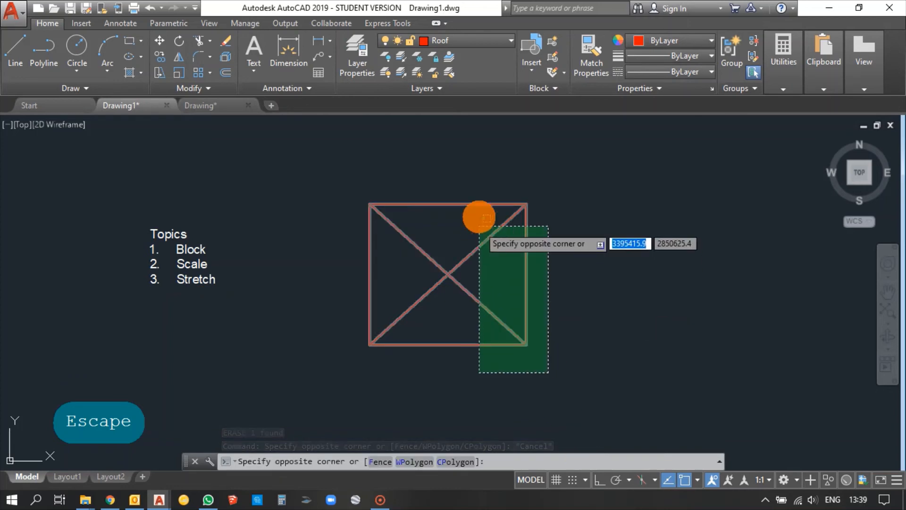
left_click(486, 181)
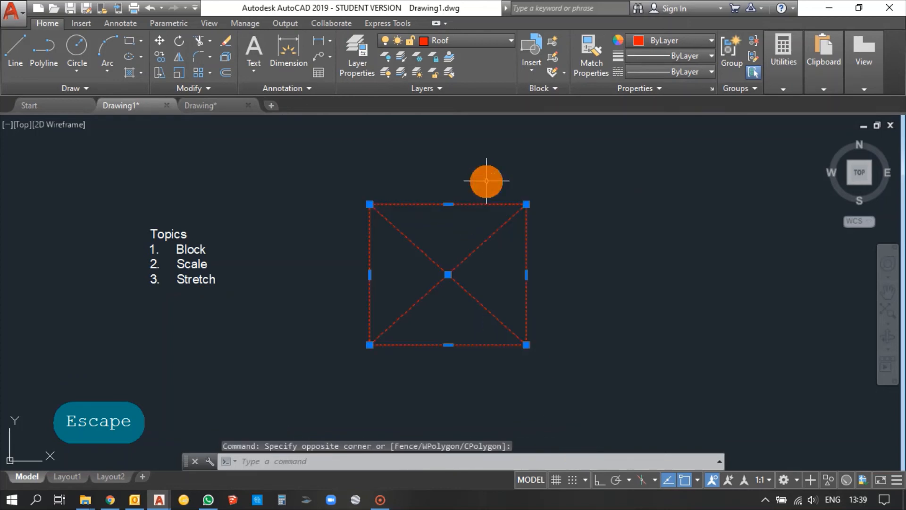
type("s")
key("space")
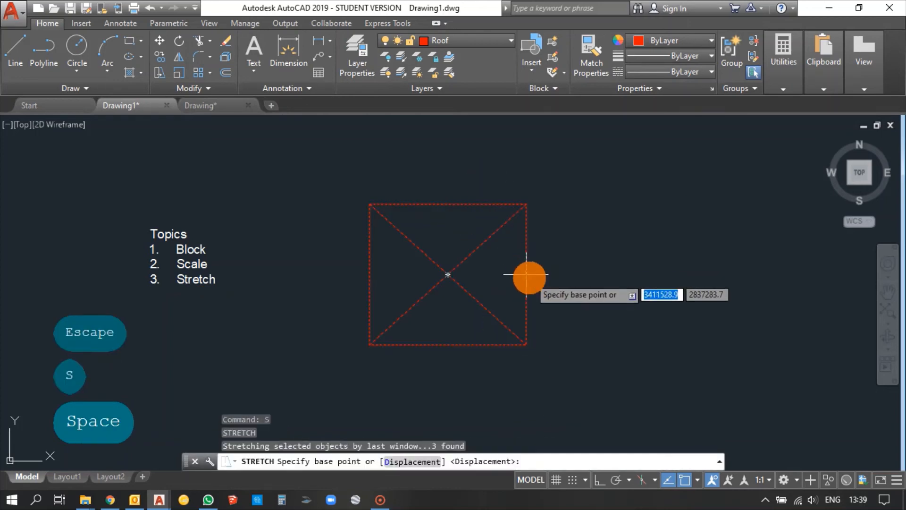
left_click(526, 345)
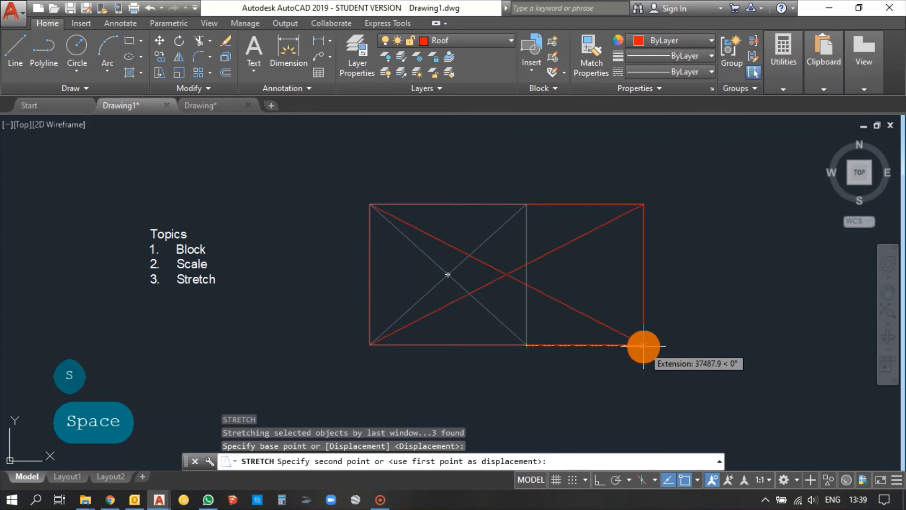
type("5000")
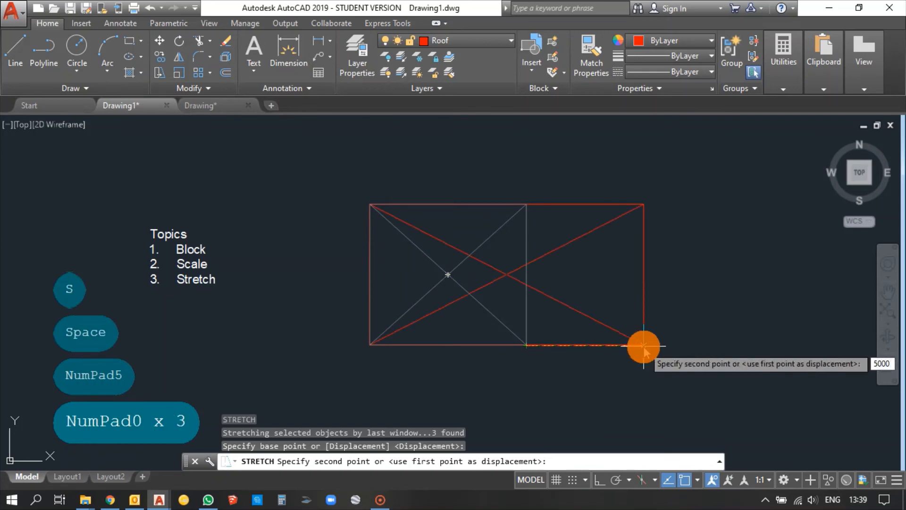
key("Return")
key("Escape")
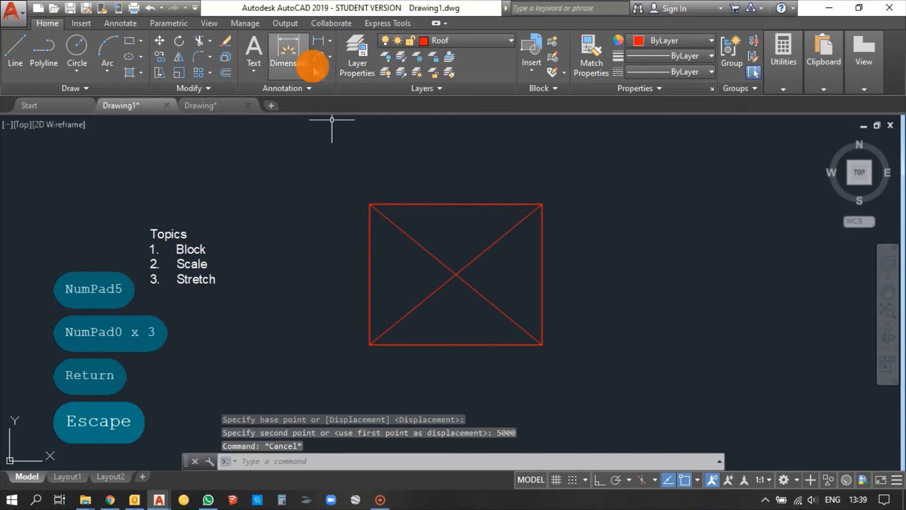
- Add a linear dimension just below the stretched rectangle's full bottom edge and check its value
left_click(319, 42)
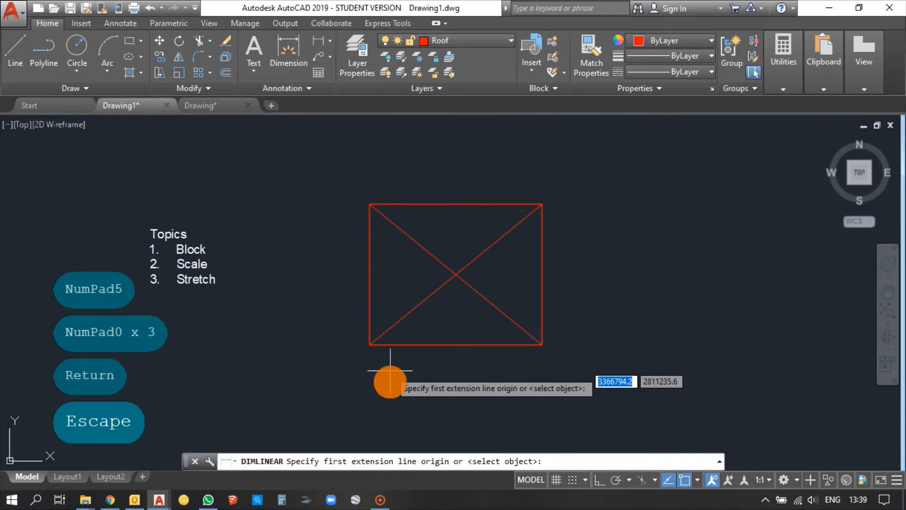
left_click(369, 345)
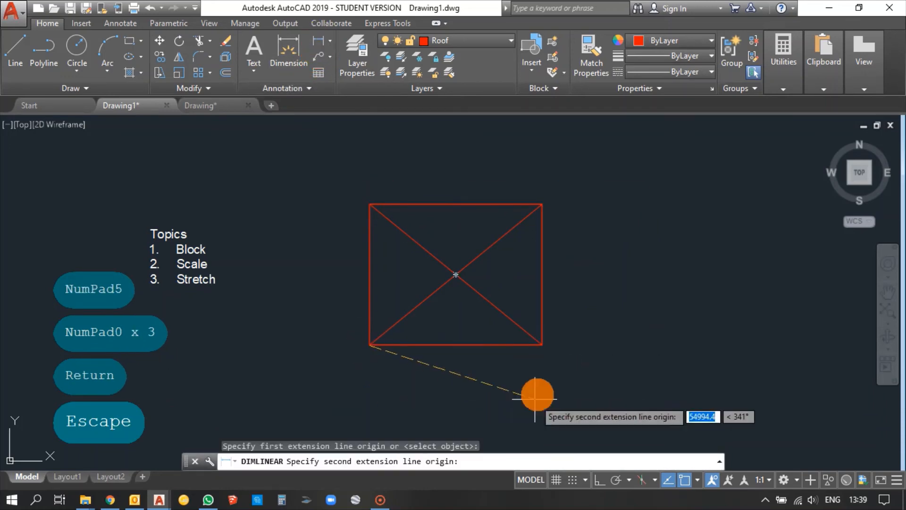
left_click(542, 345)
left_click(477, 369)
scroll(446, 374, "up", 5)
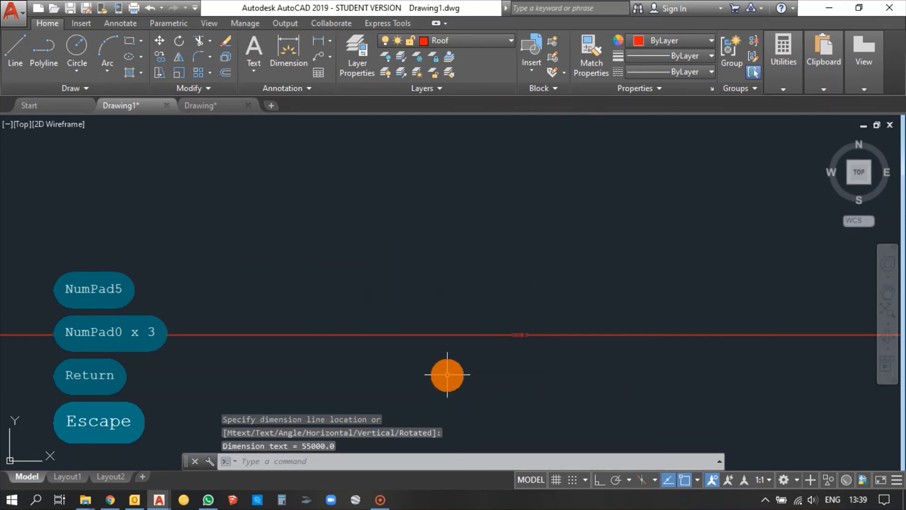
scroll(519, 365, "up", 2)
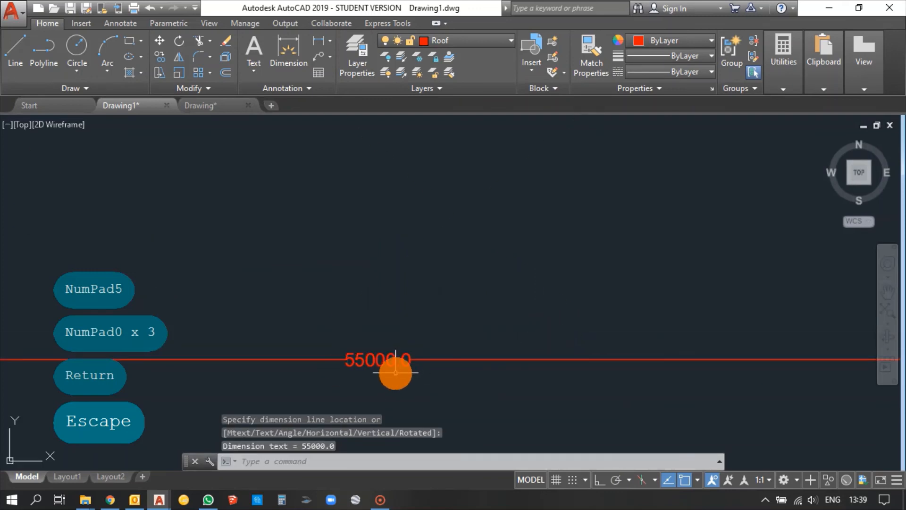
scroll(389, 330, "down", 4)
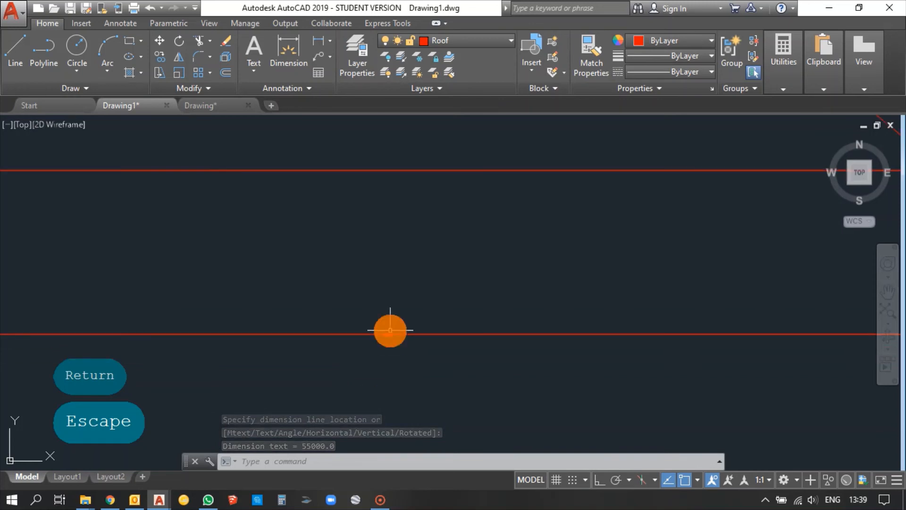
scroll(424, 351, "down", 3)
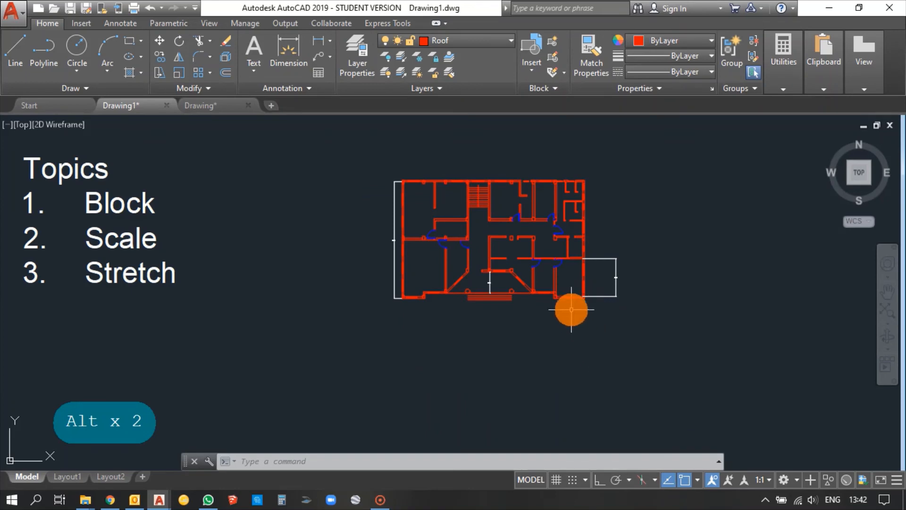
- Examine the vertical dimension beside the lower-right room of the floor plan, and how that room sits in the whole plan
scroll(607, 277, "up", 4)
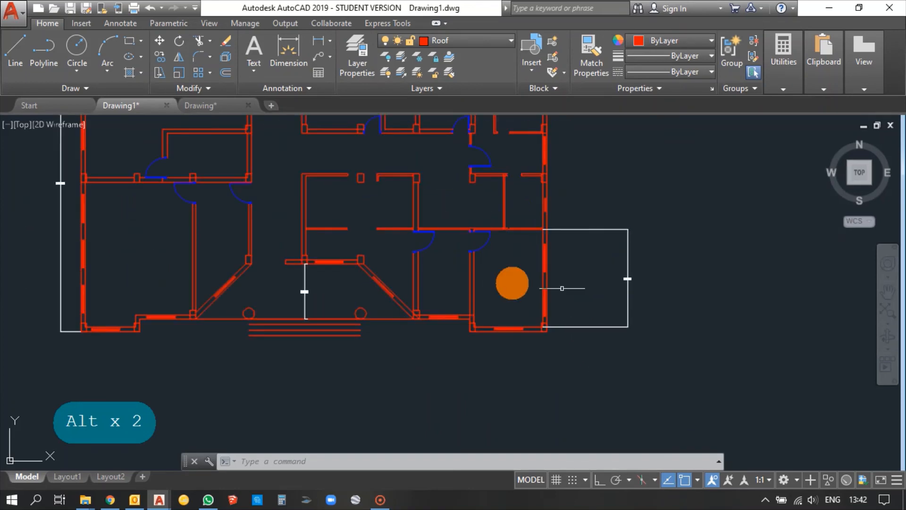
scroll(658, 275, "up", 4)
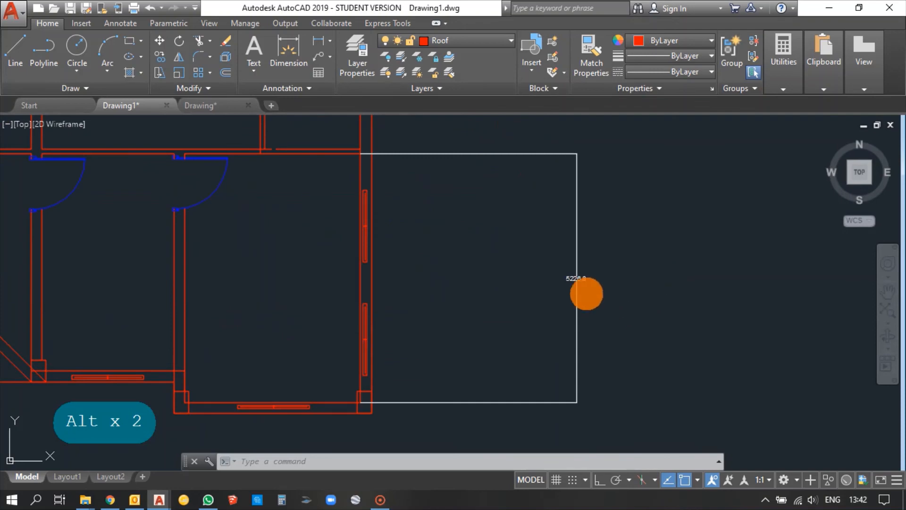
scroll(585, 278, "up", 5)
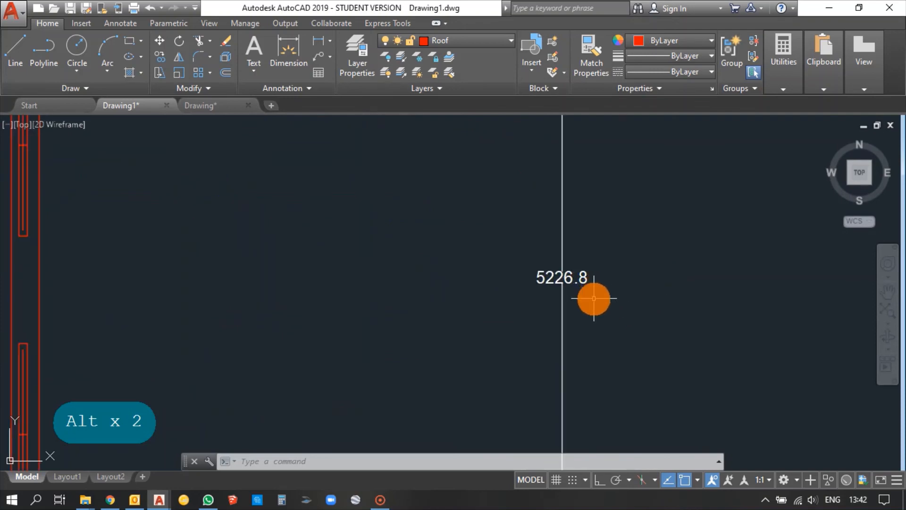
scroll(590, 279, "down", 5)
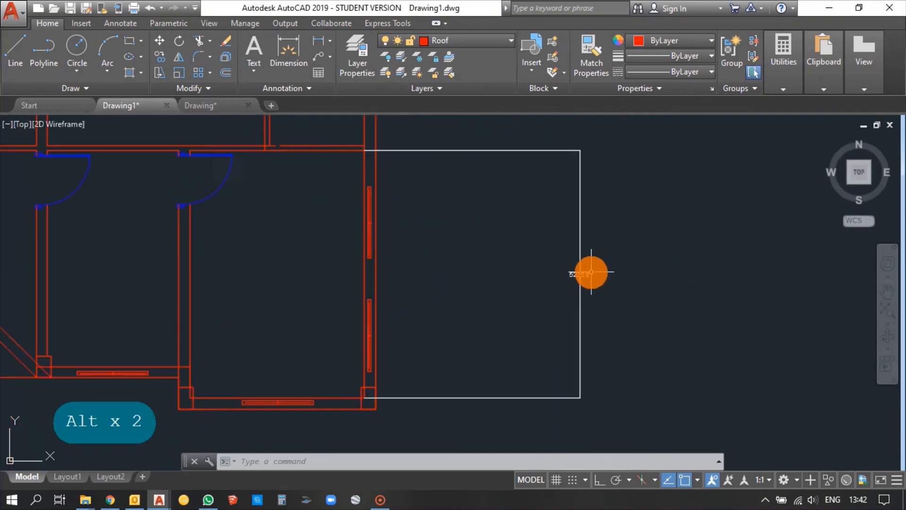
scroll(587, 270, "up", 5)
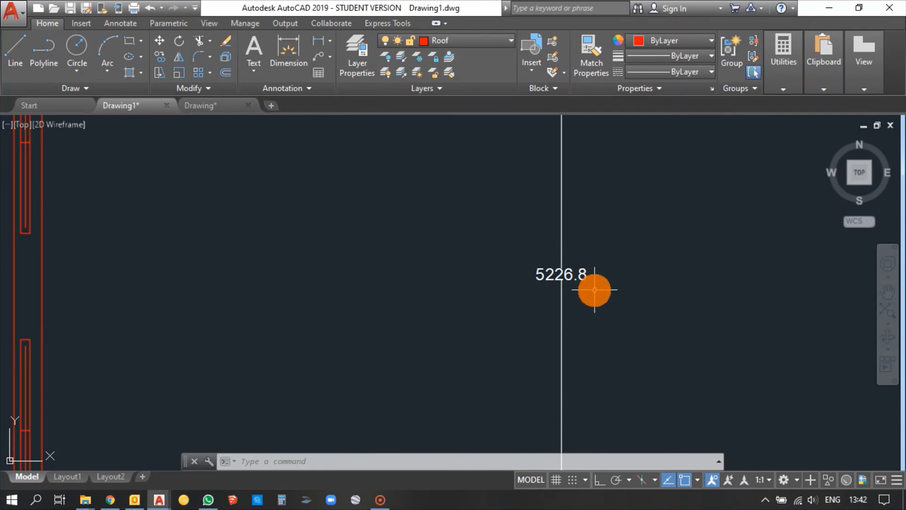
scroll(583, 252, "down", 5)
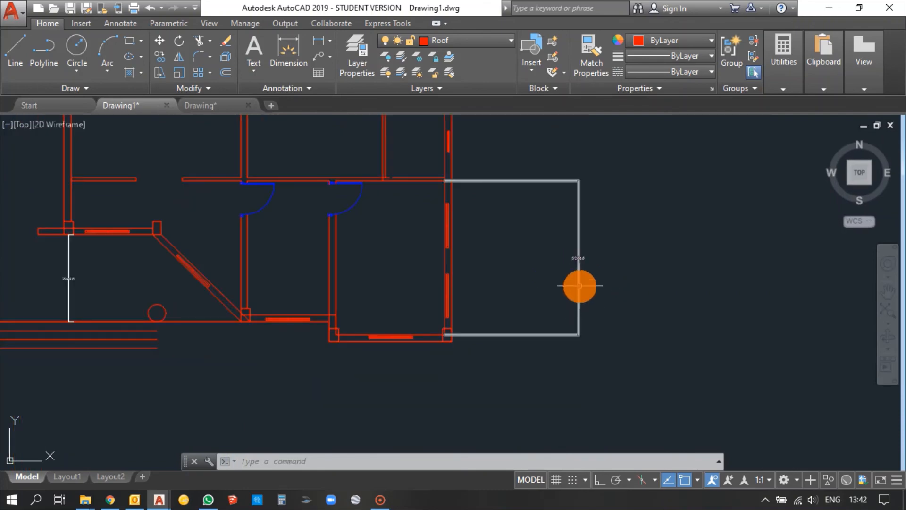
scroll(538, 324, "down", 2)
scroll(570, 340, "down", 2)
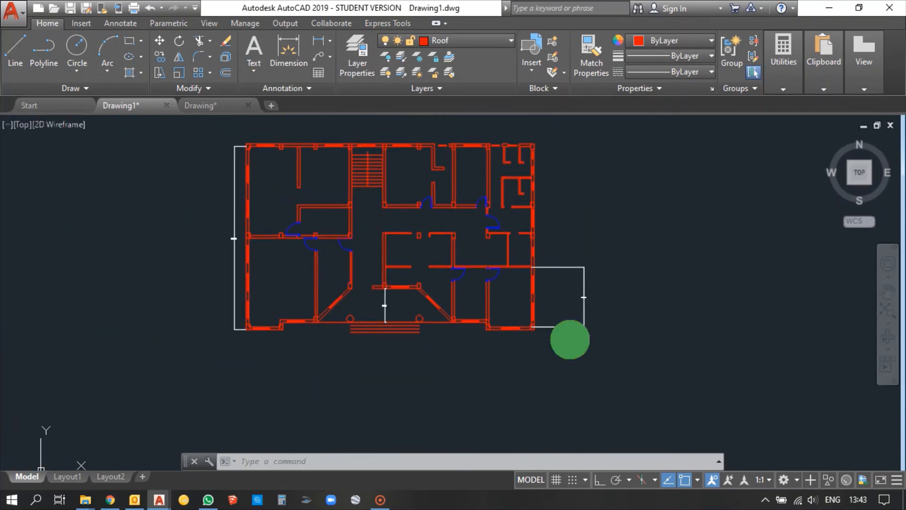
middle_click_drag(571, 339, 576, 341)
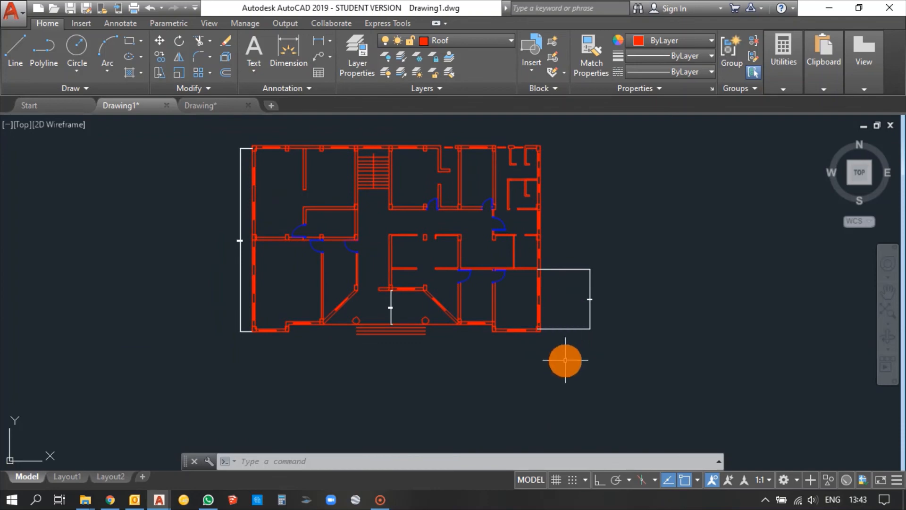
- Stretch the floor plan's whole lower part, including walls, doors, entrance steps and dimensions, 1000 straight down with Ortho on
left_click(565, 359)
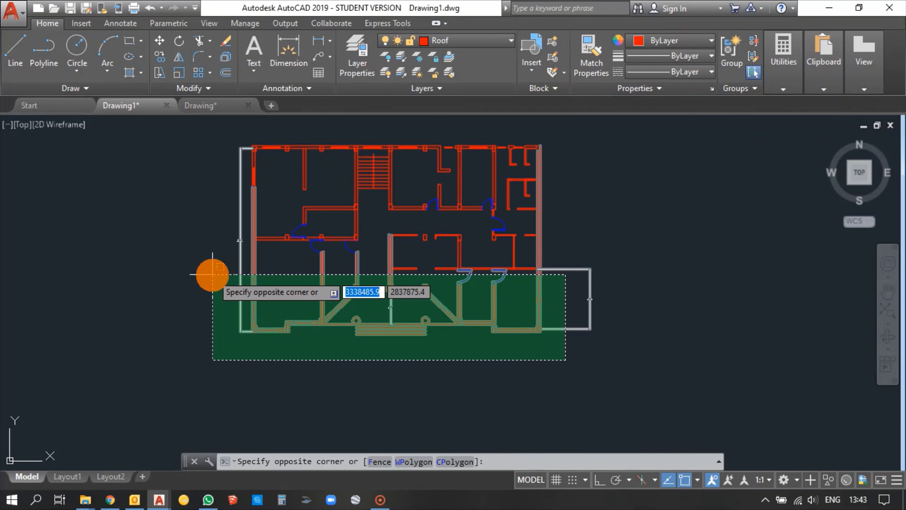
scroll(213, 274, "up", 4)
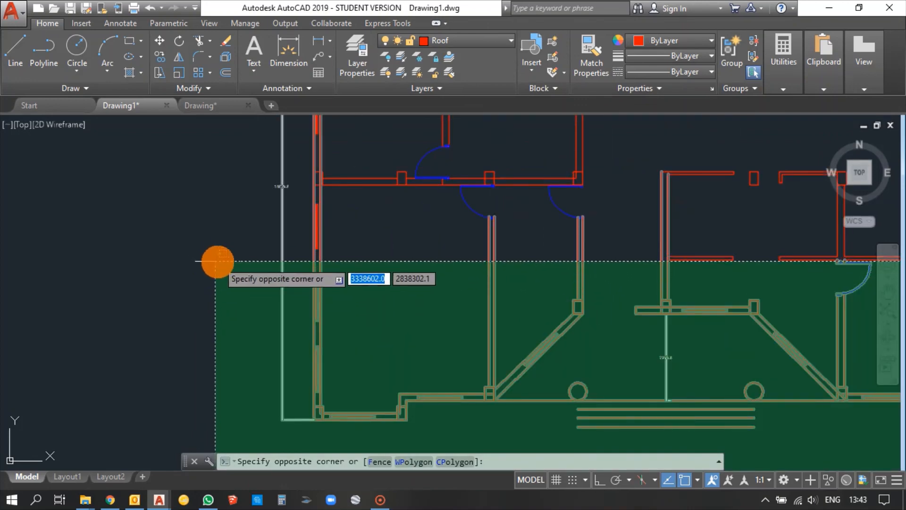
left_click(217, 260)
scroll(217, 261, "down", 5)
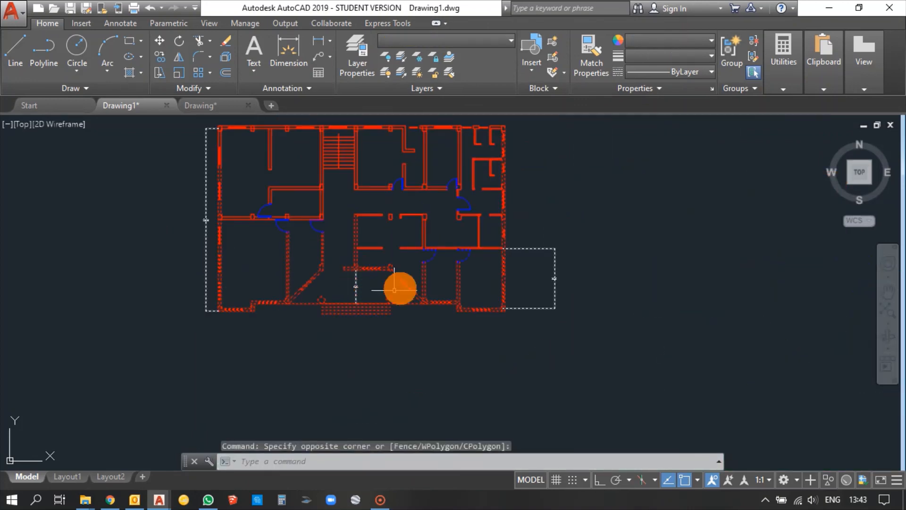
key("space")
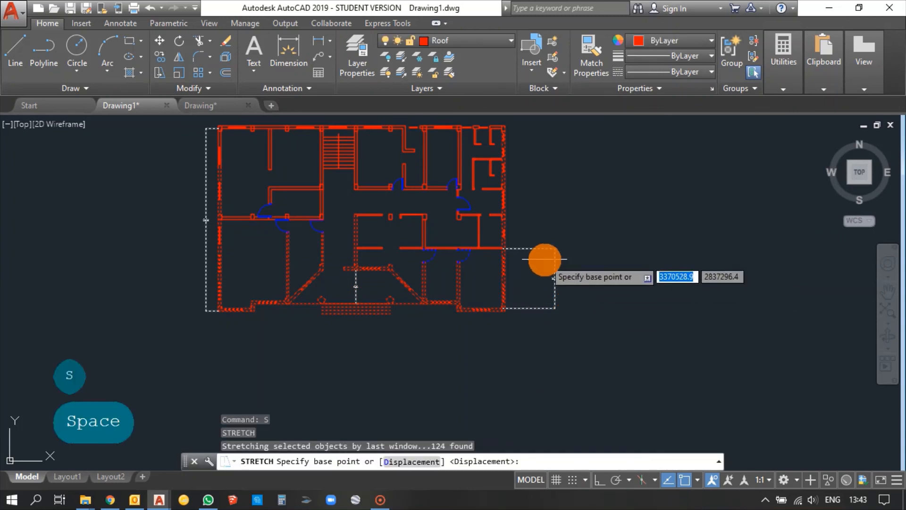
left_click(672, 241)
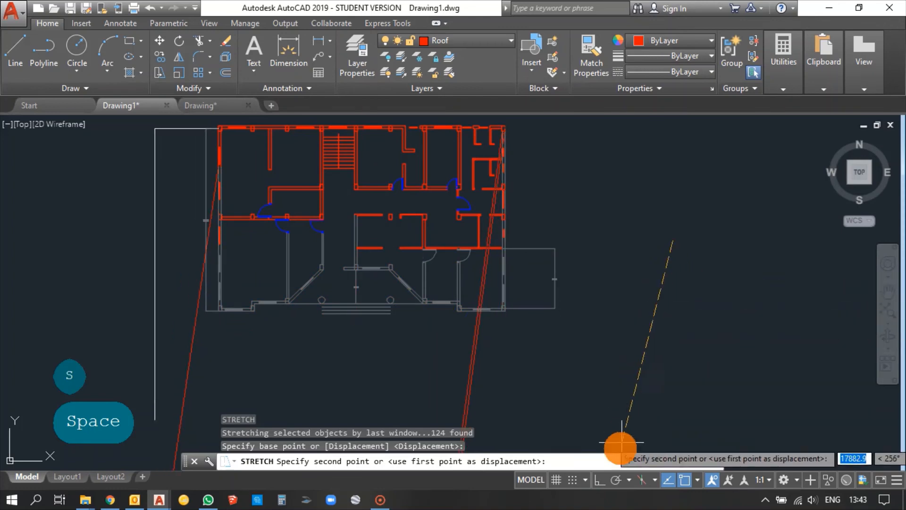
left_click(599, 480)
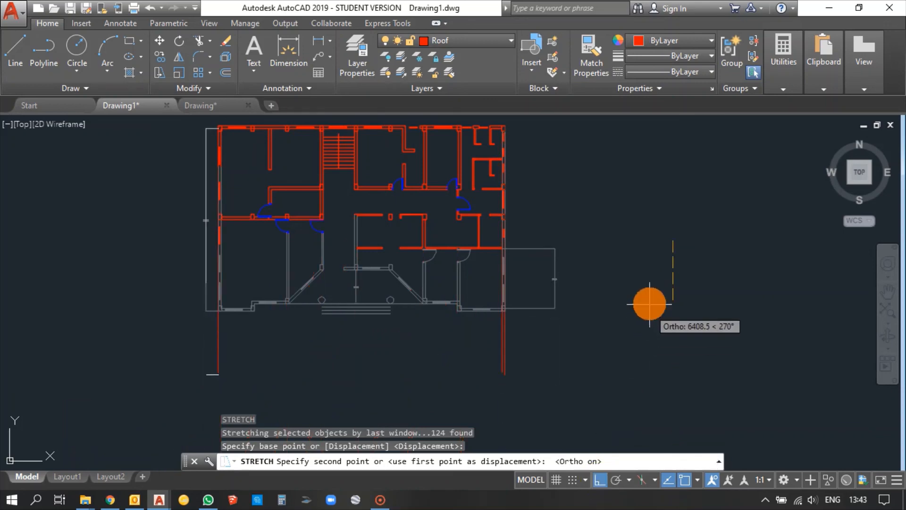
type("1000")
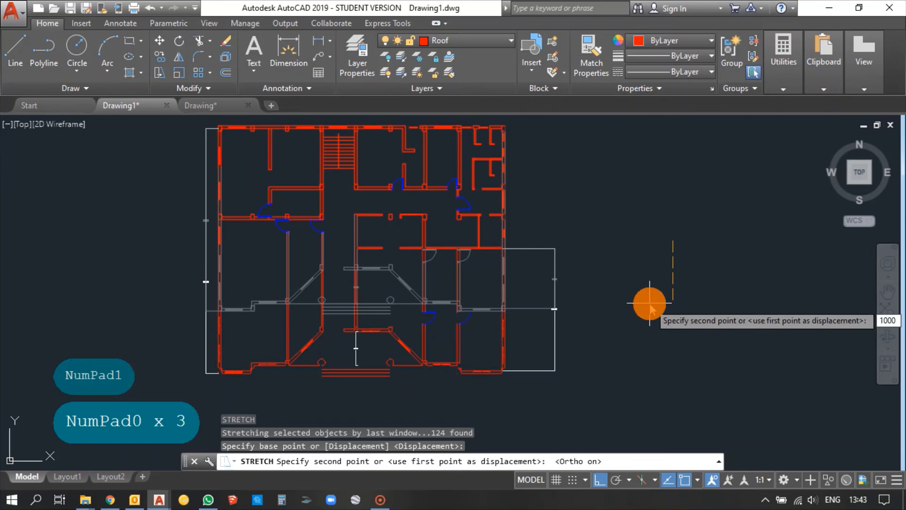
key("Return")
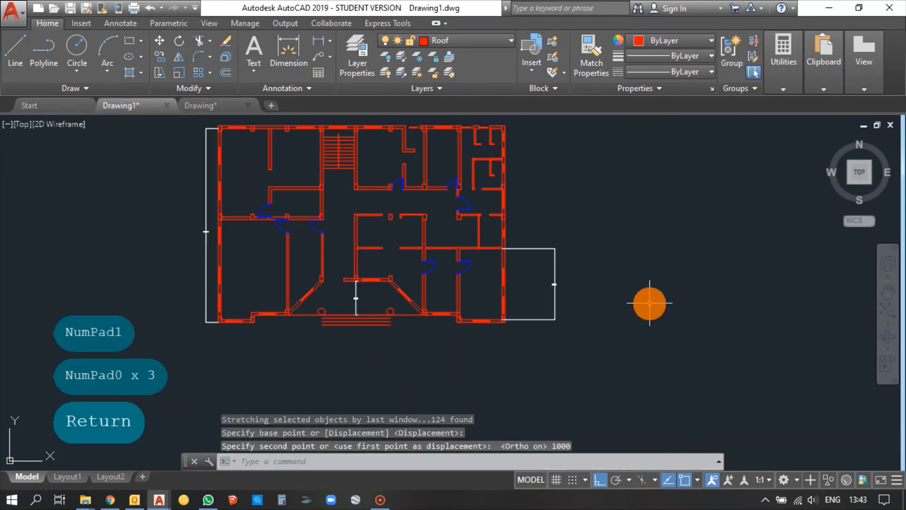
- Check the dimension beside the stretched lower-right room, and review the whole floor plan next to the topics list
scroll(649, 303, "down", 2)
key("alt")
key("alt")
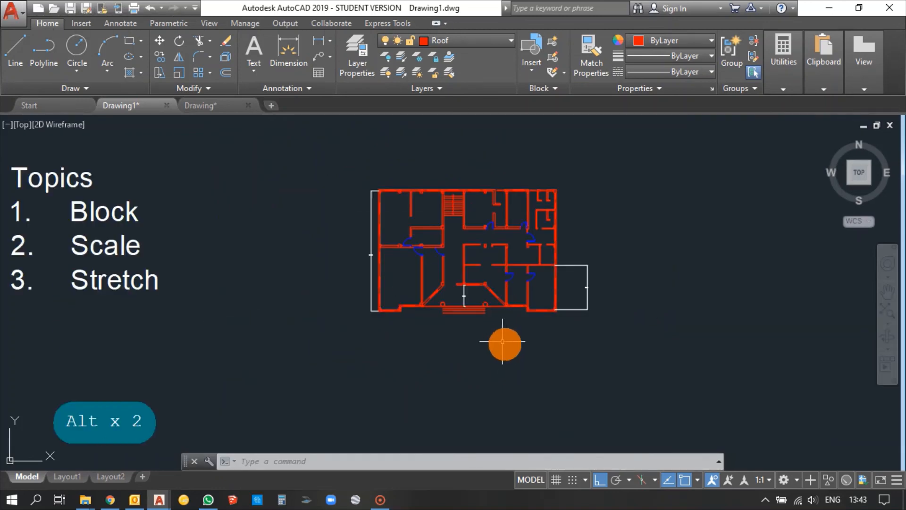
scroll(579, 278, "up", 6)
scroll(635, 339, "up", 1)
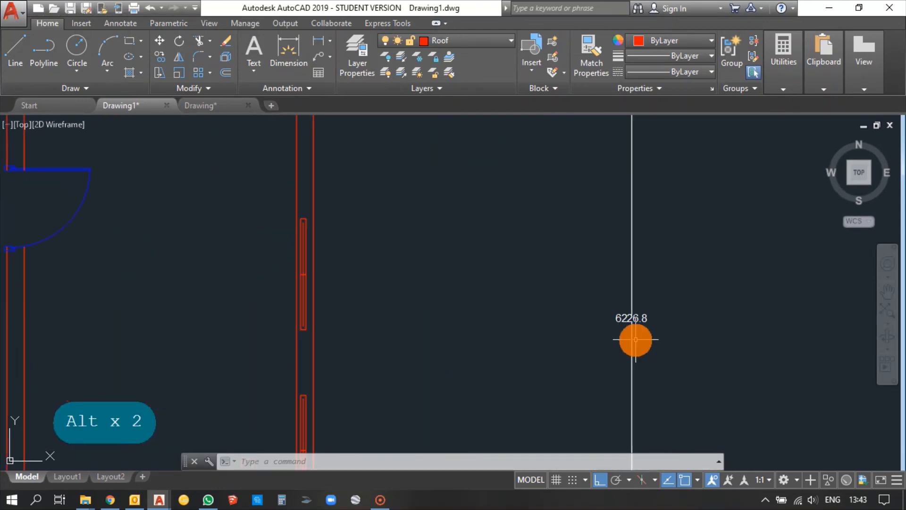
scroll(609, 289, "down", 8)
middle_click_drag(611, 295, 612, 298)
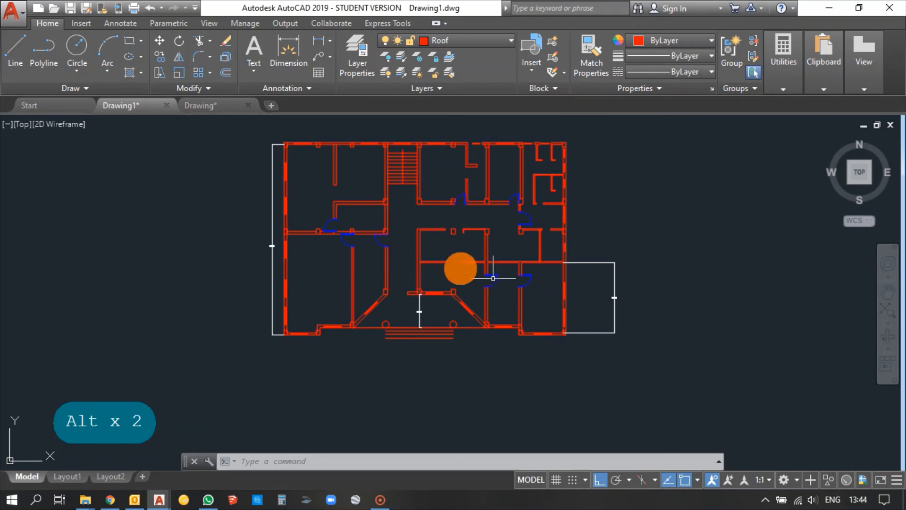
scroll(489, 301, "down", 2)
middle_click_drag(495, 305, 506, 304)
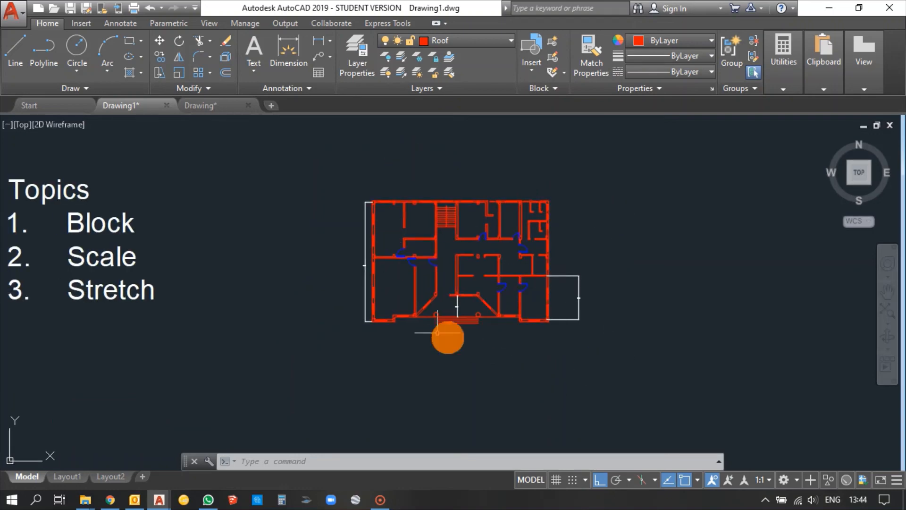
middle_click_drag(518, 348, 546, 348)
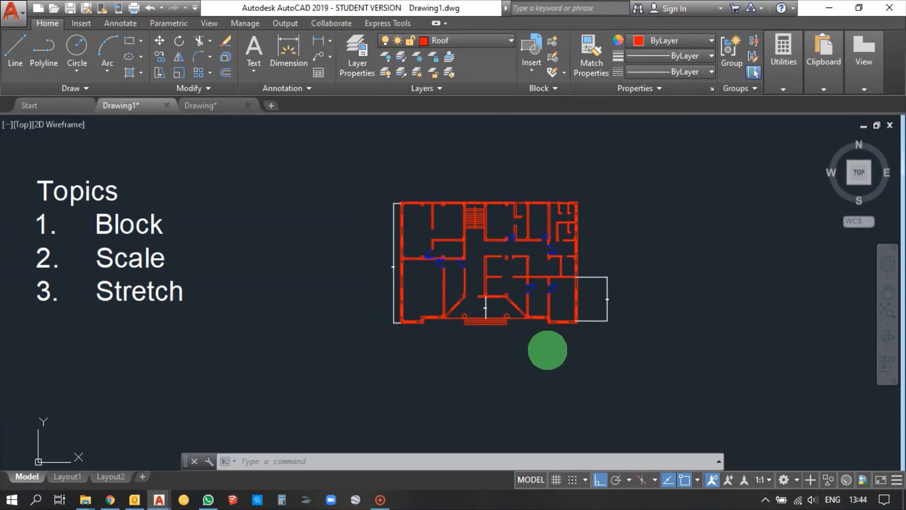